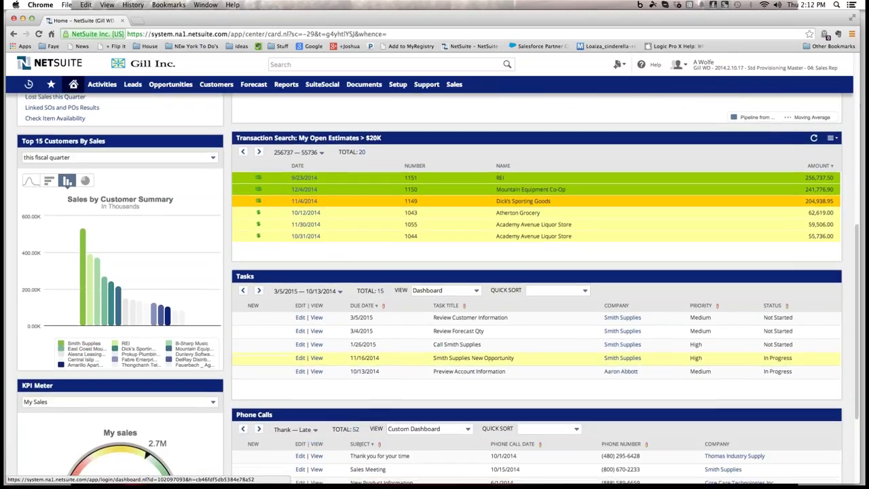
Start a new quote from the Sales Transactions links and choose Smith Supplies as its customer
{"action": "scroll", "coordinate": [437, 289], "scroll_direction": "down", "scroll_amount": 3}
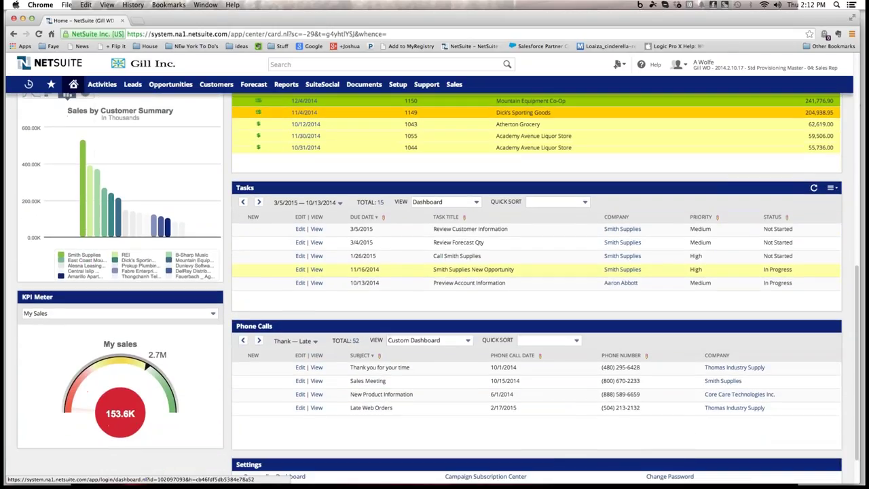
{"action": "scroll", "coordinate": [251, 209], "scroll_direction": "down", "scroll_amount": 2}
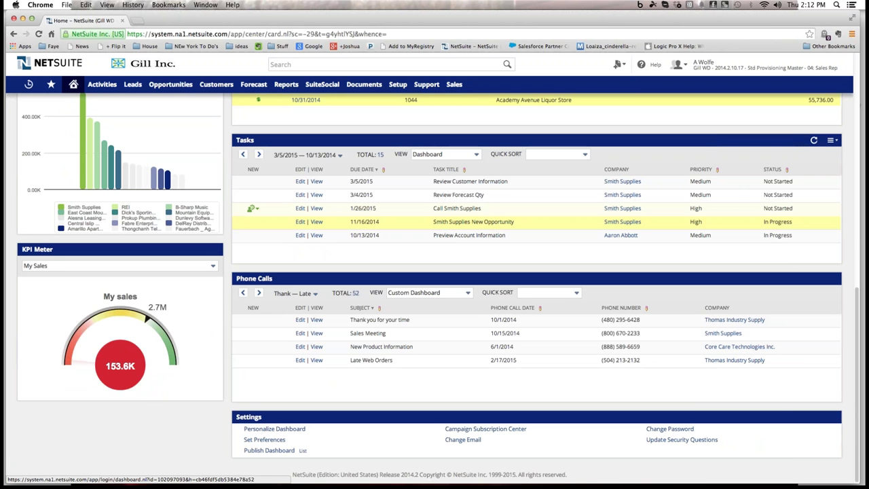
{"action": "scroll", "coordinate": [807, 287], "scroll_direction": "up", "scroll_amount": 15}
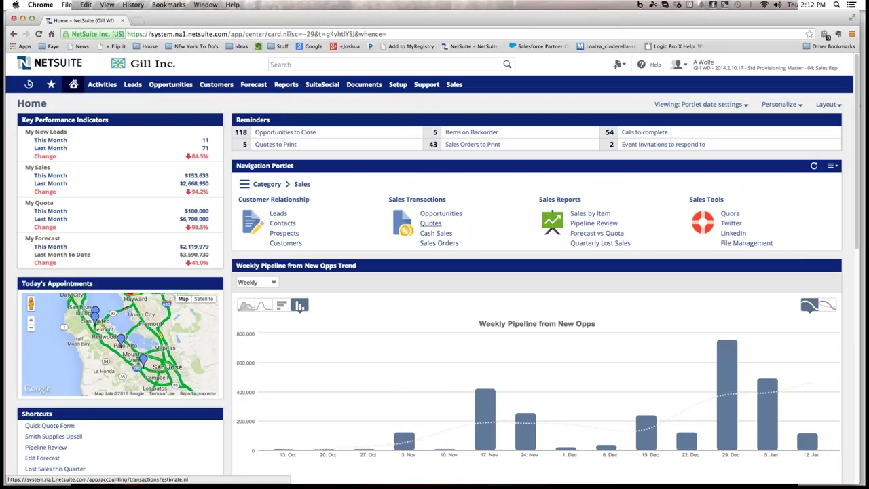
{"action": "left_click", "coordinate": [430, 224]}
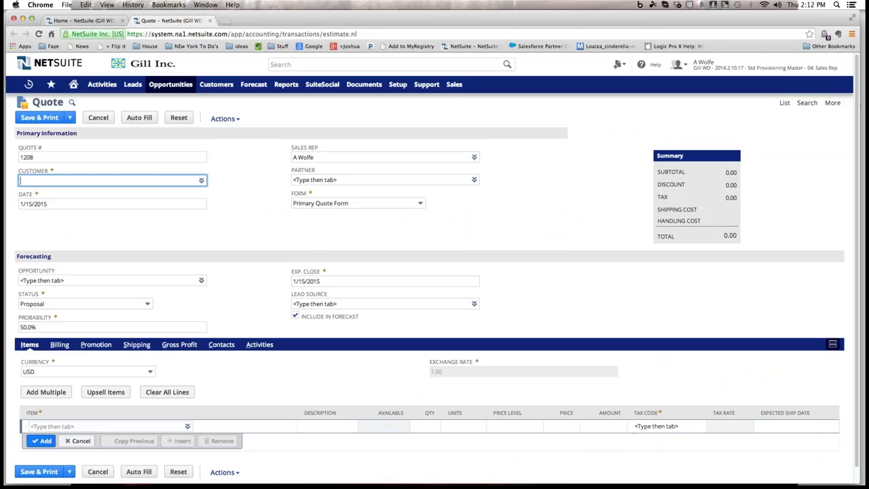
{"action": "type", "text": "smith"}
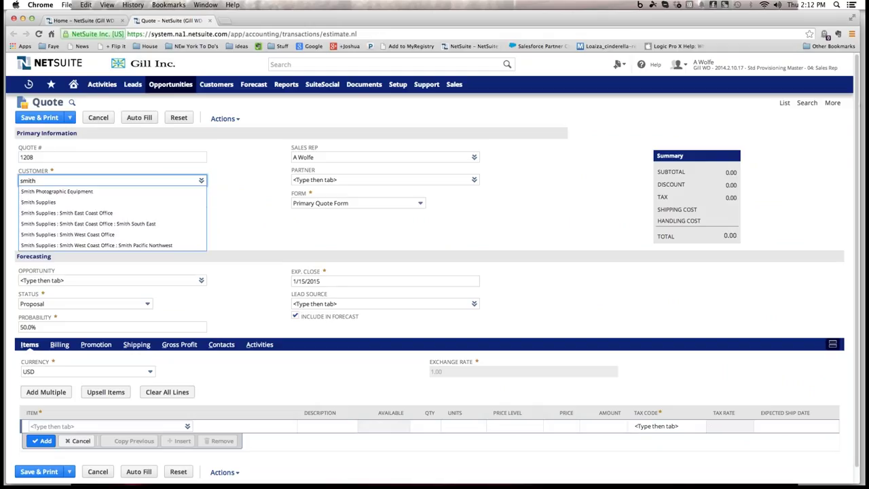
{"action": "key", "text": "Down"}
{"action": "key", "text": "Down"}
{"action": "key", "text": "Return"}
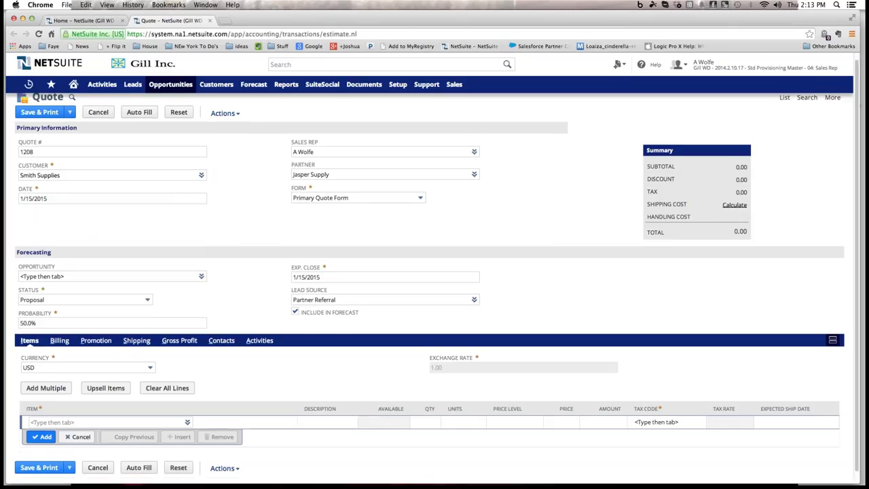
Check the new quote's print, e-mail and fax message settings under its activities, and return to the item lines
{"action": "scroll", "coordinate": [435, 271], "scroll_direction": "down", "scroll_amount": 1}
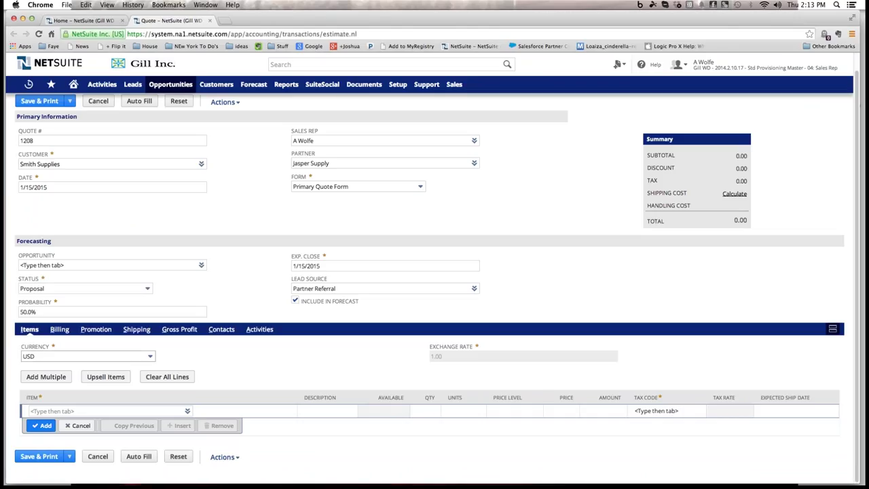
{"action": "left_click", "coordinate": [259, 329]}
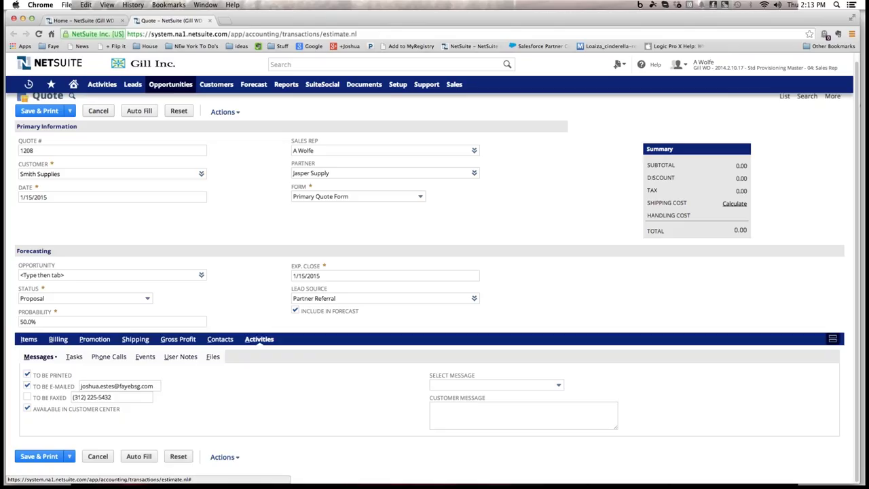
{"action": "left_click", "coordinate": [28, 339]}
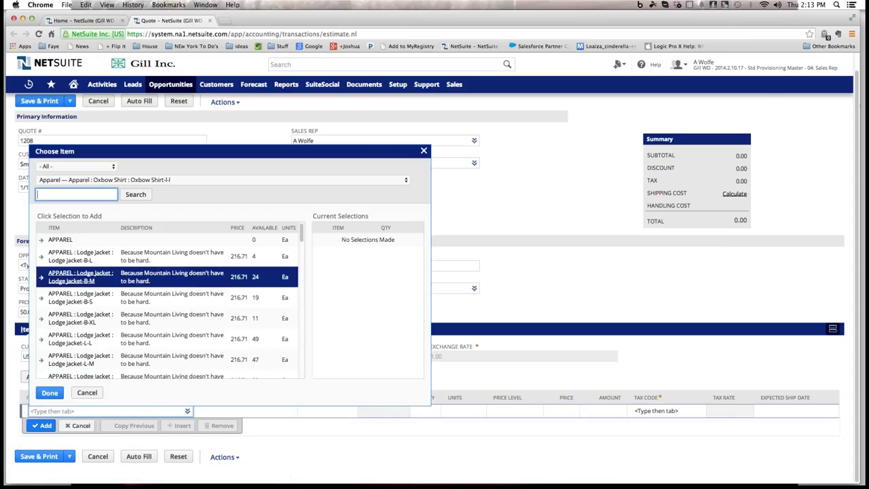
Search the item chooser for "ipa" and add the iPad to the quote with a quantity of 3
{"action": "type", "text": "ipa"}
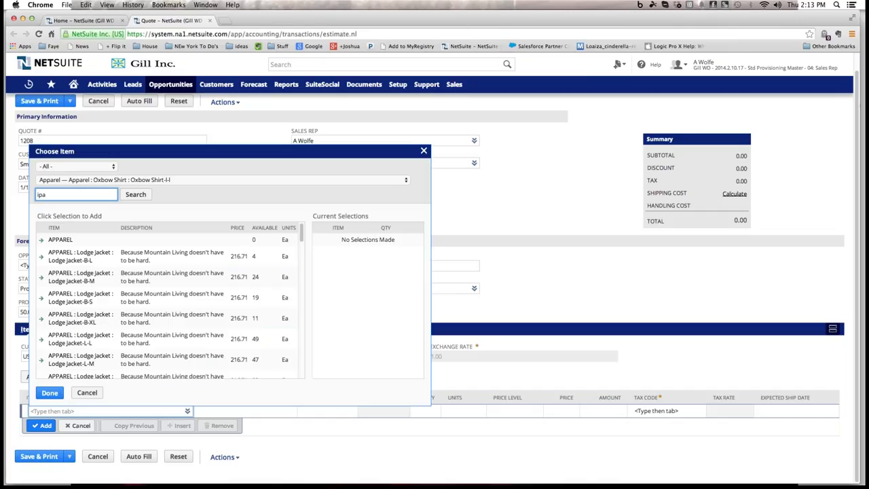
{"action": "key", "text": "Return"}
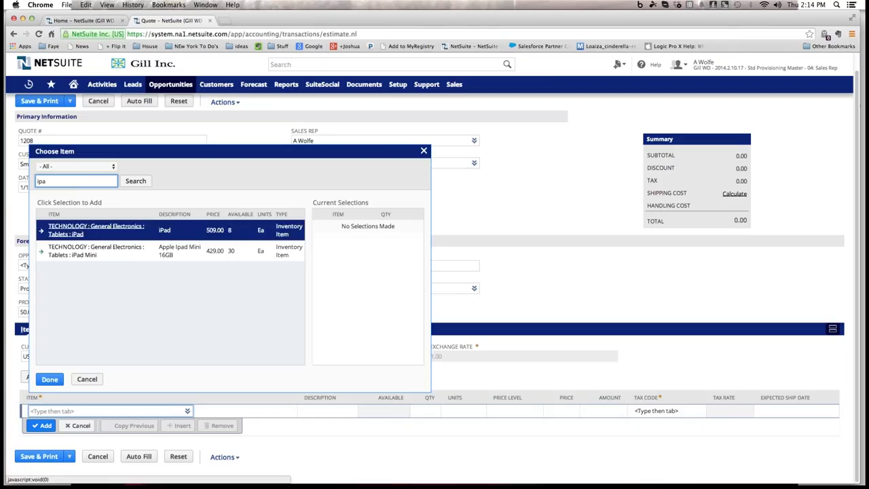
{"action": "left_click", "coordinate": [95, 229]}
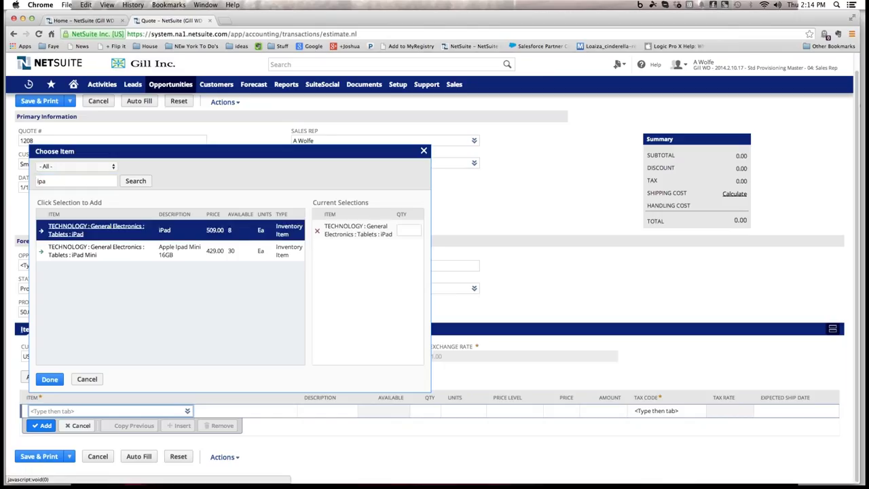
{"action": "left_click", "coordinate": [409, 230]}
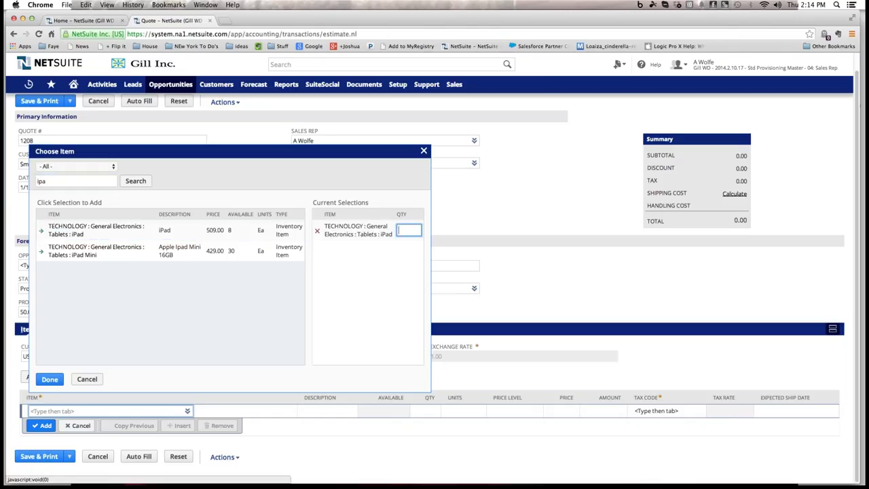
{"action": "type", "text": "3"}
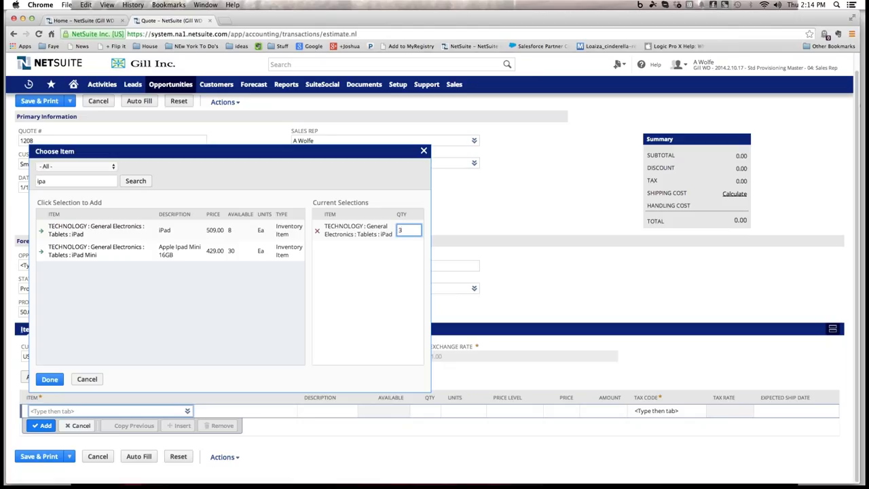
{"action": "left_click", "coordinate": [49, 378]}
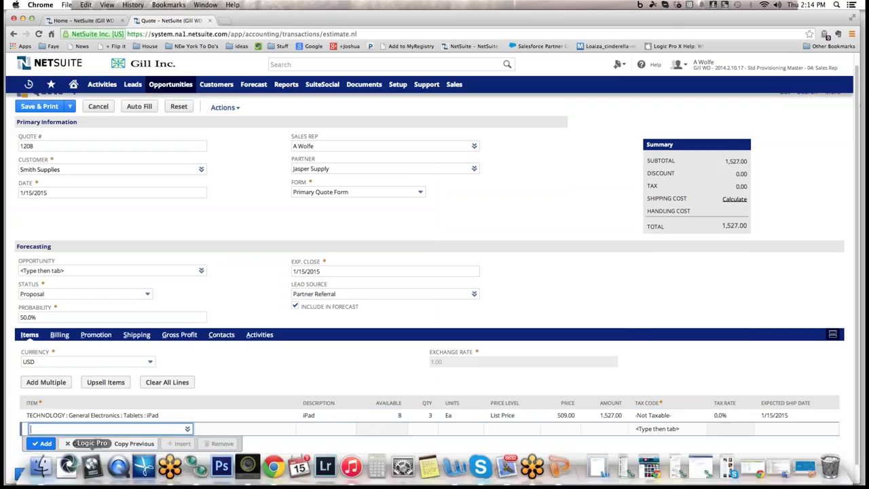
Review the quote's billing terms and load its shipping details so the UPS Ground cost is calculated, returning to the item lines
{"action": "scroll", "coordinate": [435, 285], "scroll_direction": "down", "scroll_amount": 1}
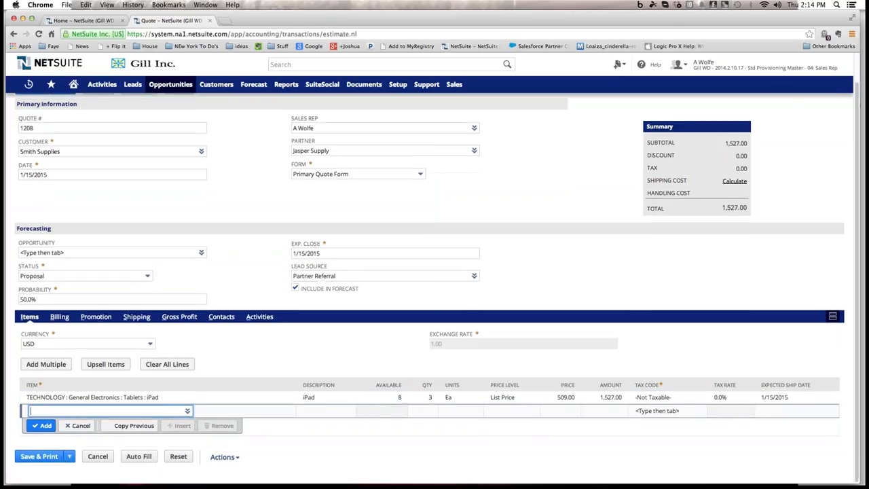
{"action": "left_click", "coordinate": [59, 316]}
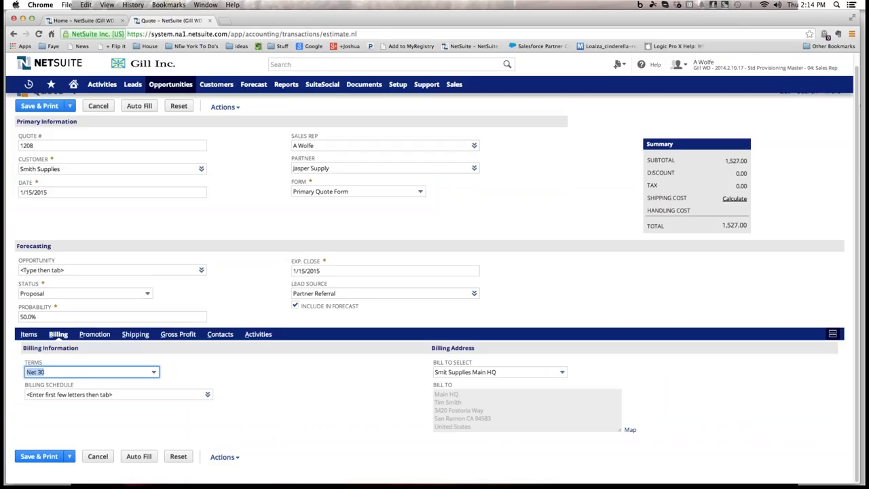
{"action": "left_click", "coordinate": [135, 334]}
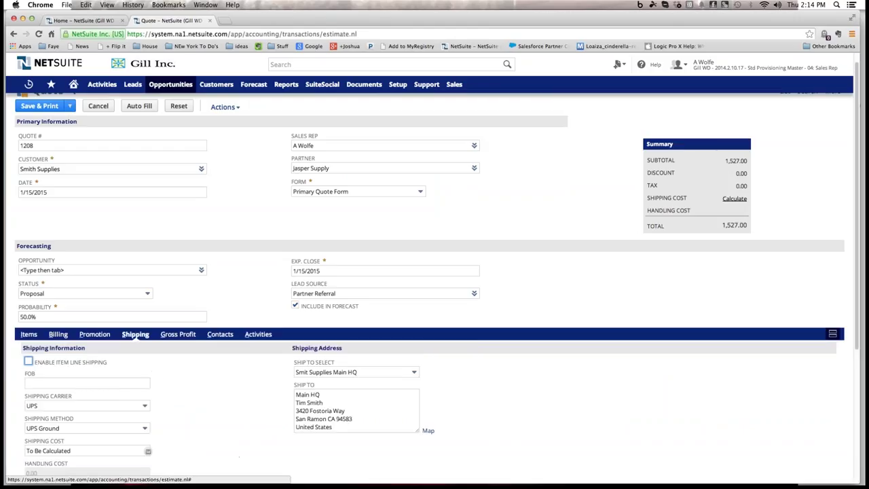
{"action": "scroll", "coordinate": [434, 272], "scroll_direction": "down", "scroll_amount": 1}
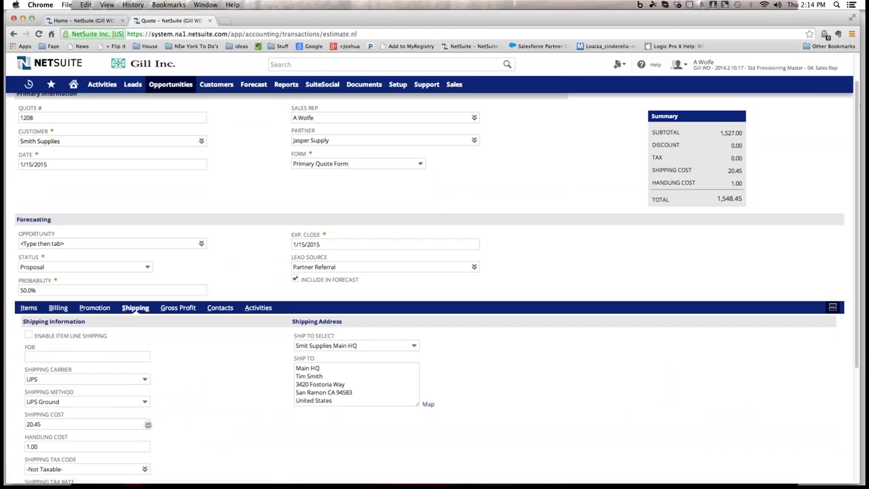
{"action": "scroll", "coordinate": [434, 288], "scroll_direction": "down", "scroll_amount": 5}
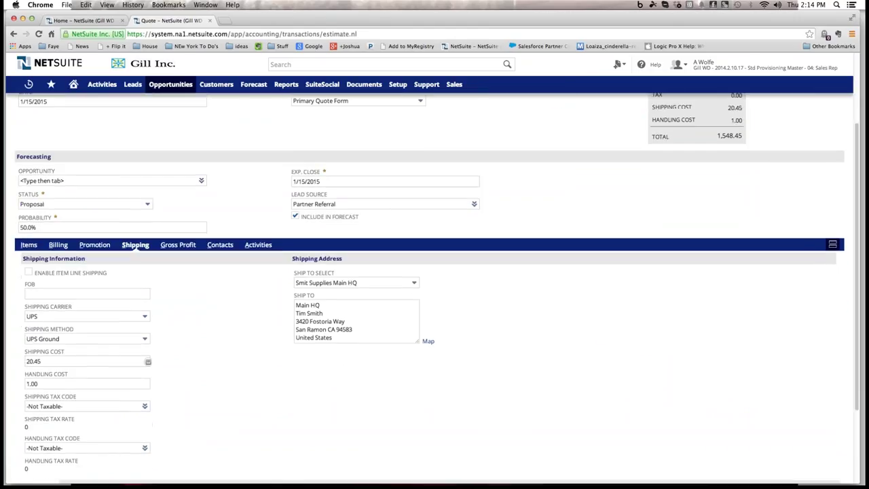
{"action": "scroll", "coordinate": [135, 201], "scroll_direction": "up", "scroll_amount": 1}
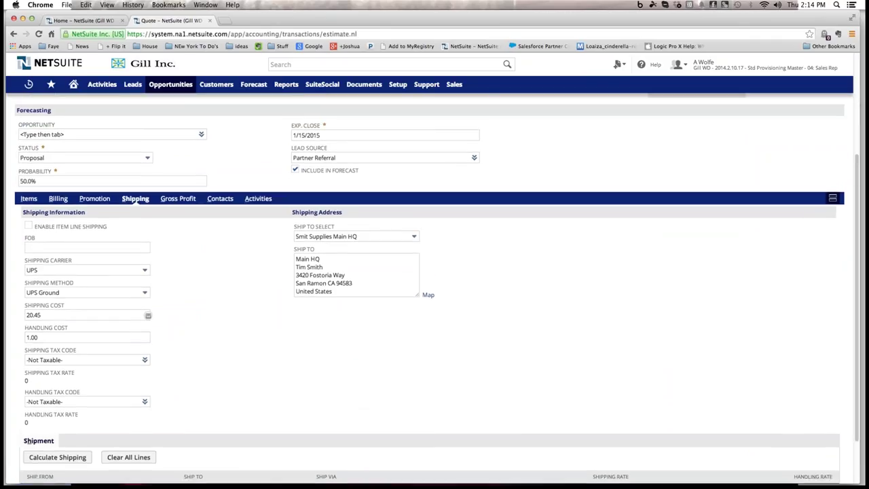
{"action": "left_click", "coordinate": [29, 198]}
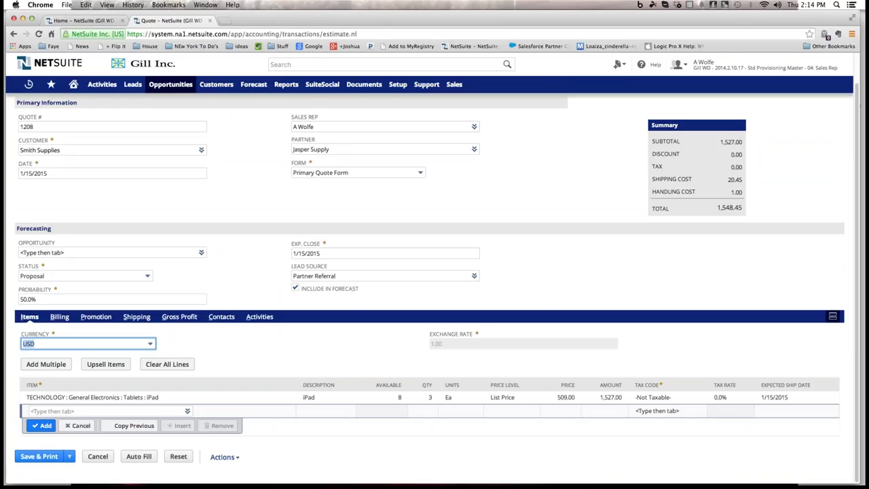
Save and print the Smith Supplies quote, and return to the saved quote record
{"action": "scroll", "coordinate": [435, 272], "scroll_direction": "up", "scroll_amount": 1}
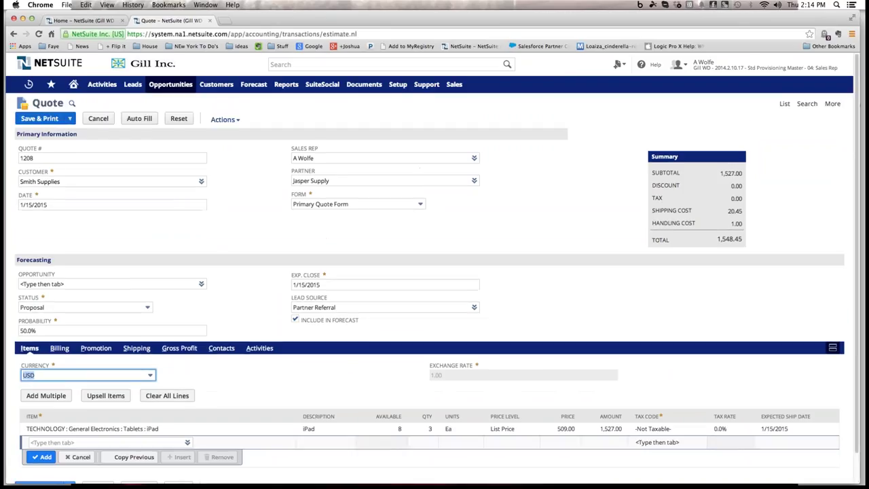
{"action": "left_click", "coordinate": [39, 118]}
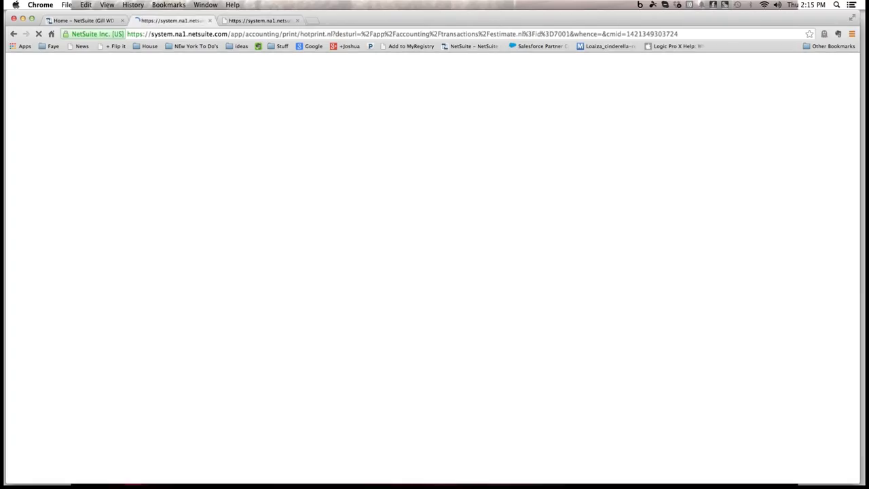
{"action": "key", "text": "ctrl+shift+Tab"}
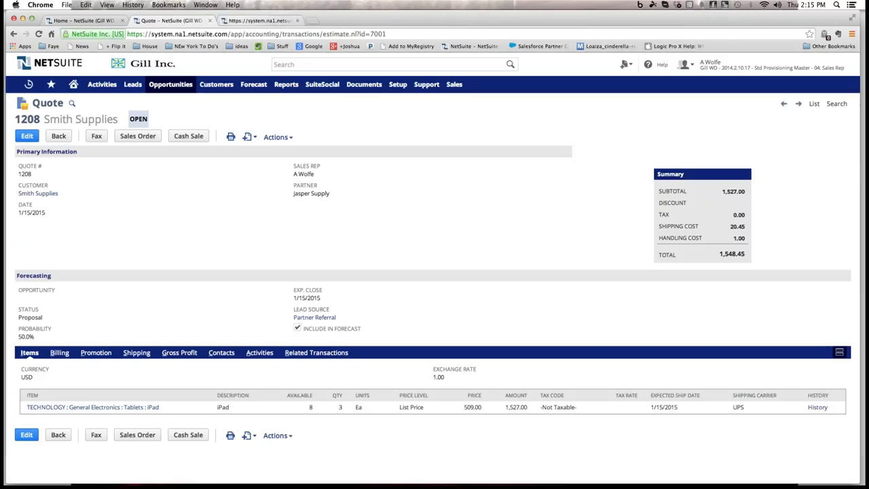
Examine the e-mail message logged in the quote's activities, including its item and total sections, and close it
{"action": "left_click", "coordinate": [259, 352]}
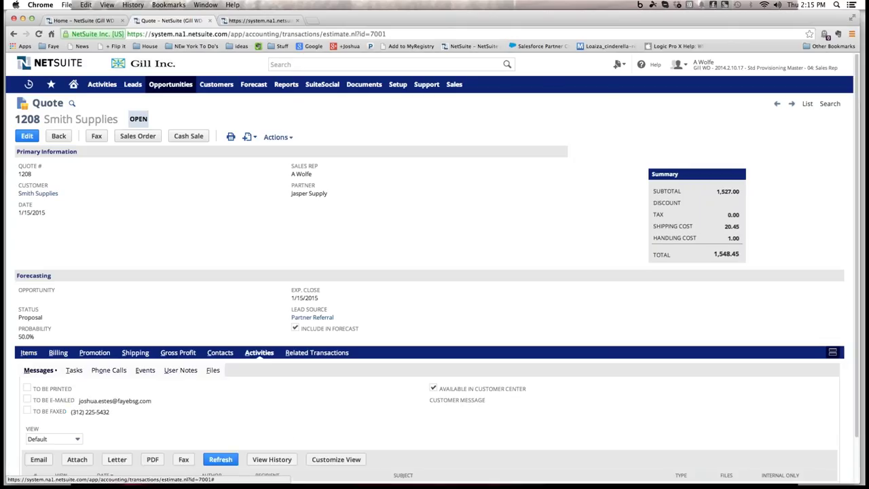
{"action": "scroll", "coordinate": [434, 285], "scroll_direction": "down", "scroll_amount": 2}
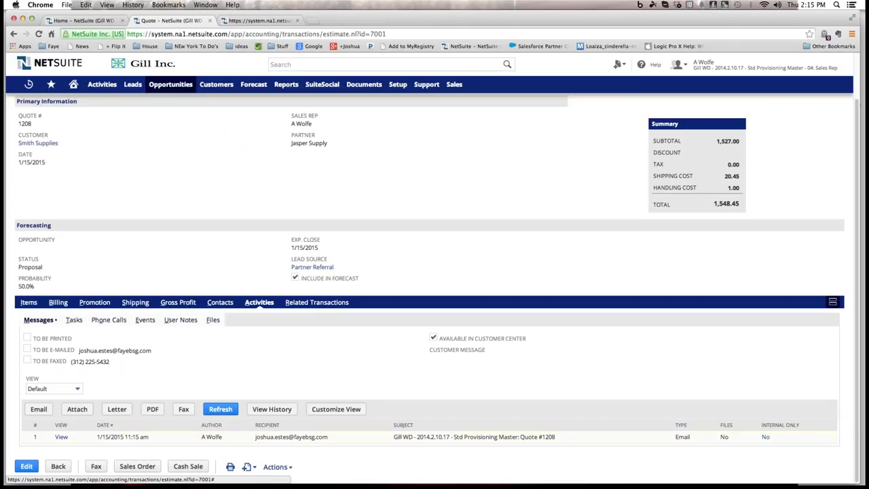
{"action": "left_click", "coordinate": [61, 436]}
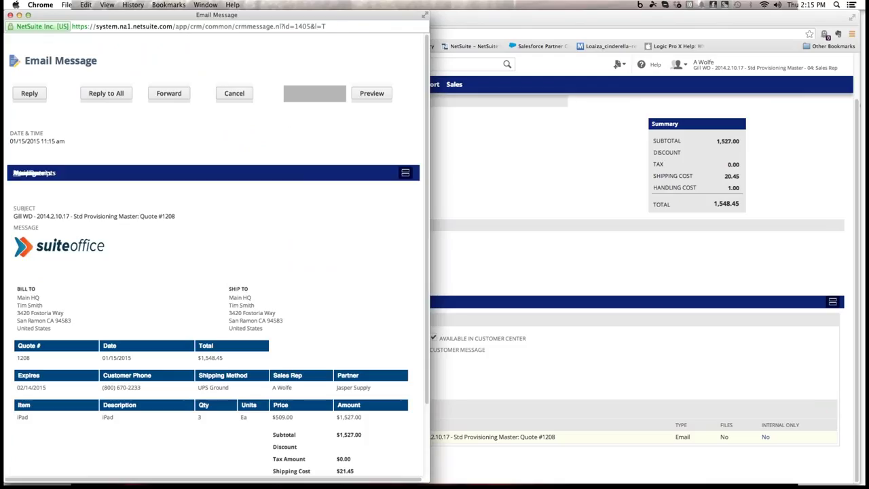
{"action": "scroll", "coordinate": [218, 258], "scroll_direction": "down", "scroll_amount": 3}
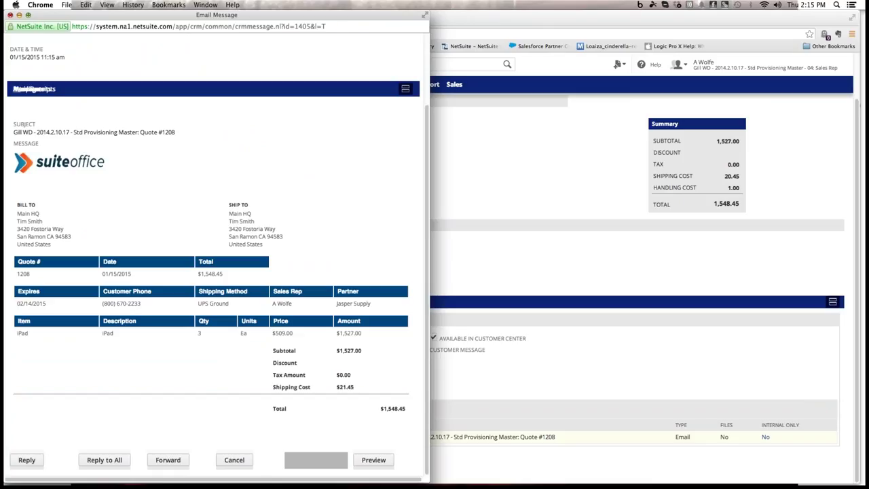
{"action": "left_click", "coordinate": [10, 15]}
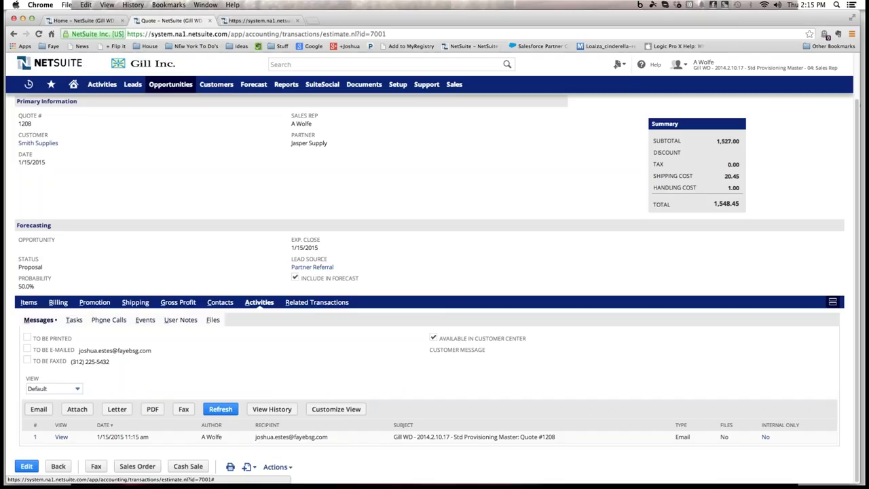
{"action": "scroll", "coordinate": [432, 268], "scroll_direction": "up", "scroll_amount": 2}
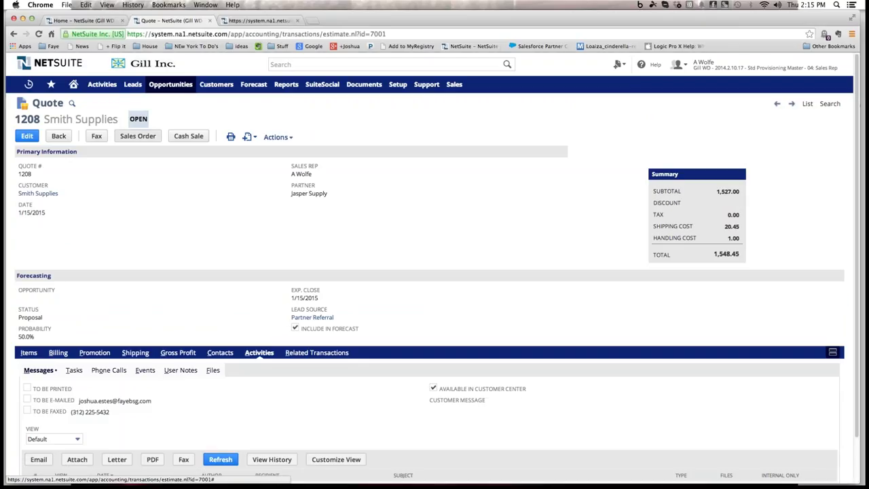
Convert the quote into a sales order for Smith Supplies and save the order
{"action": "left_click", "coordinate": [137, 135]}
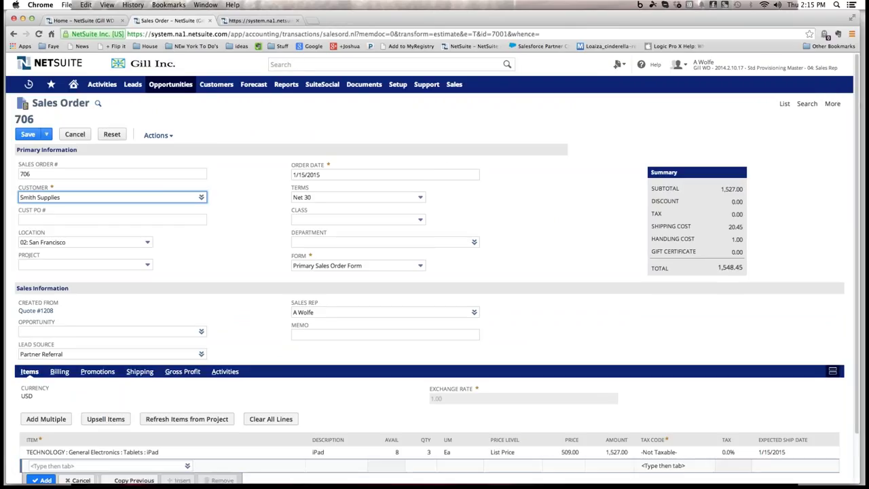
{"action": "scroll", "coordinate": [434, 271], "scroll_direction": "down", "scroll_amount": 1}
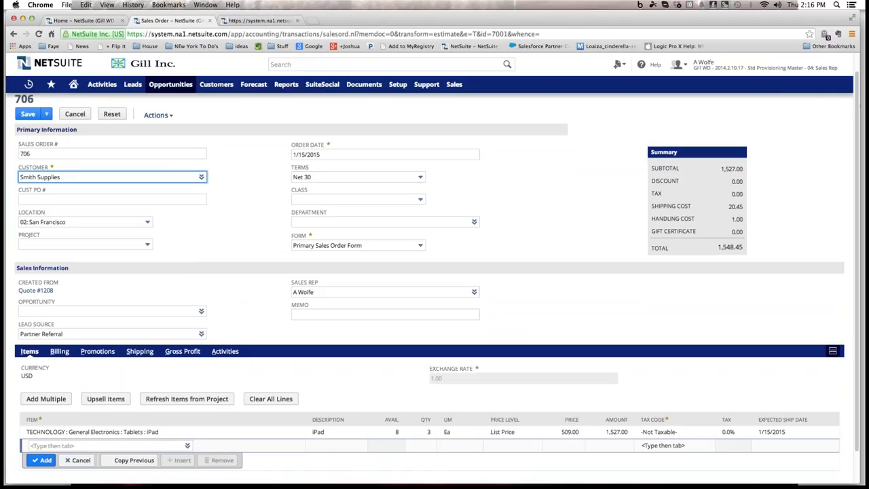
{"action": "scroll", "coordinate": [434, 285], "scroll_direction": "down", "scroll_amount": 1}
{"action": "key", "text": "alt+s"}
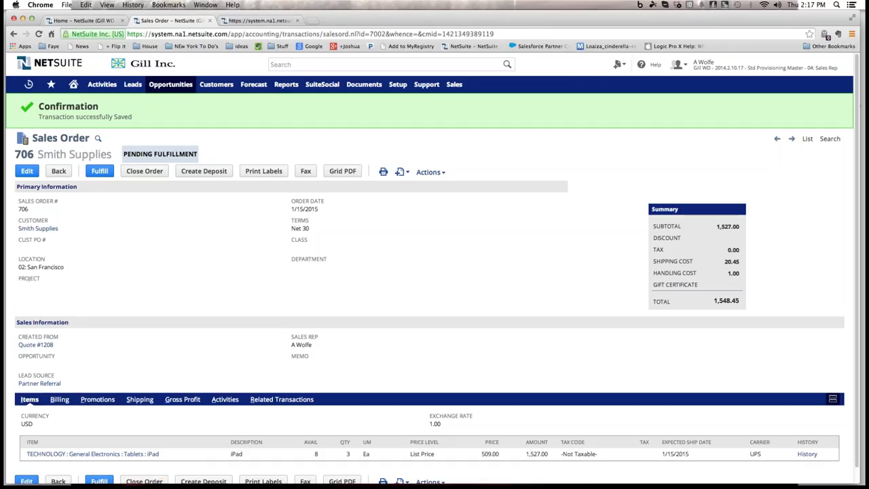
{"action": "left_click", "coordinate": [169, 473]}
{"action": "scroll", "coordinate": [434, 272], "scroll_direction": "down", "scroll_amount": 1}
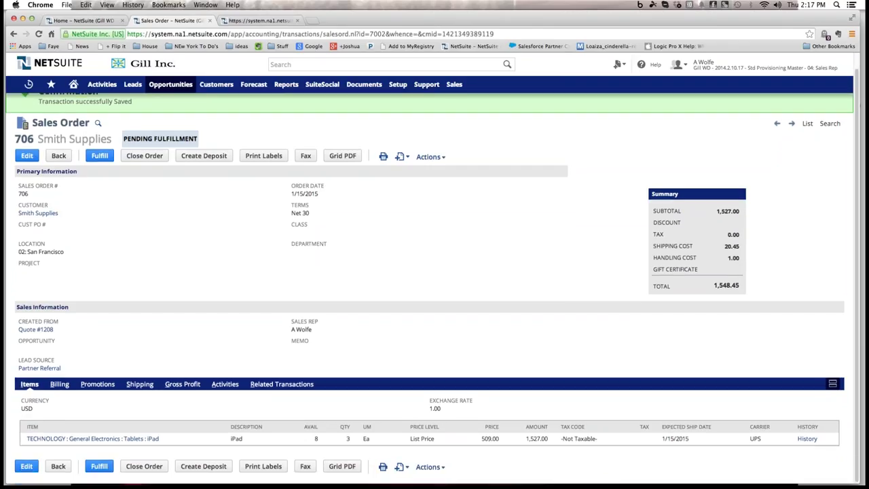
Switch to the 07: Controller role and look over its home dashboard, including the A/R aging, financial ratios and period-close portlets
{"action": "mouse_move", "coordinate": [699, 65]}
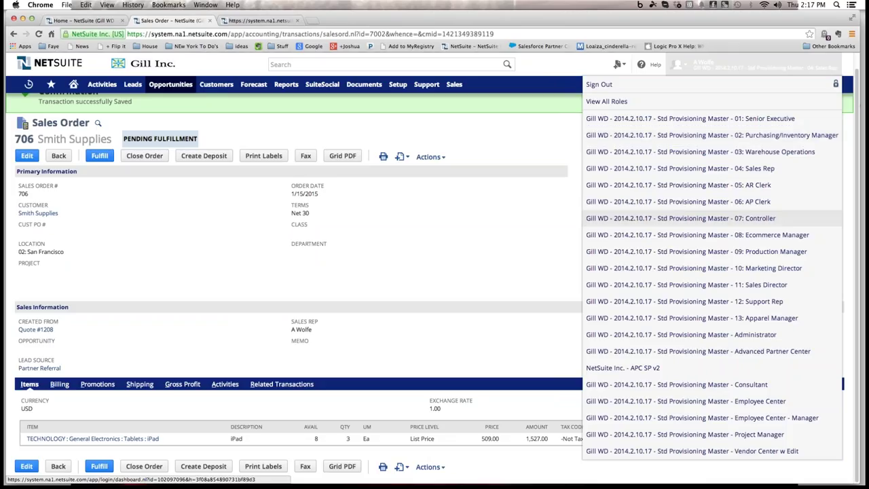
{"action": "left_click", "coordinate": [680, 218]}
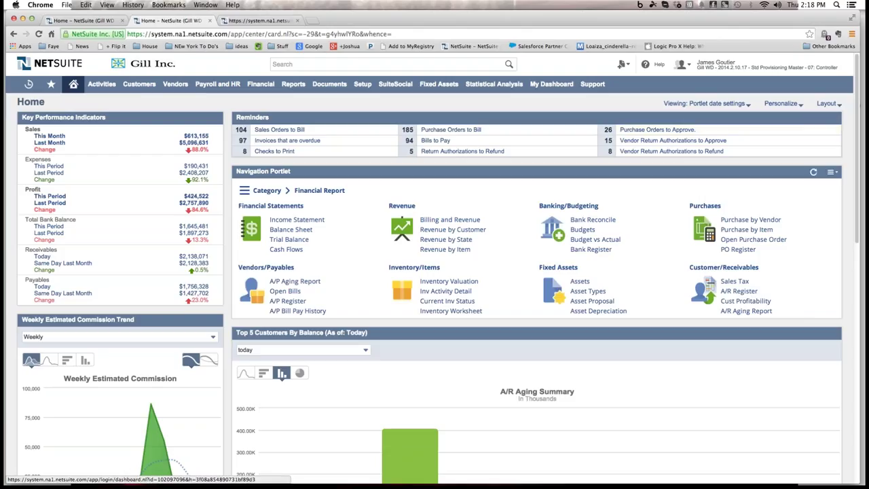
{"action": "scroll", "coordinate": [438, 285], "scroll_direction": "down", "scroll_amount": 8}
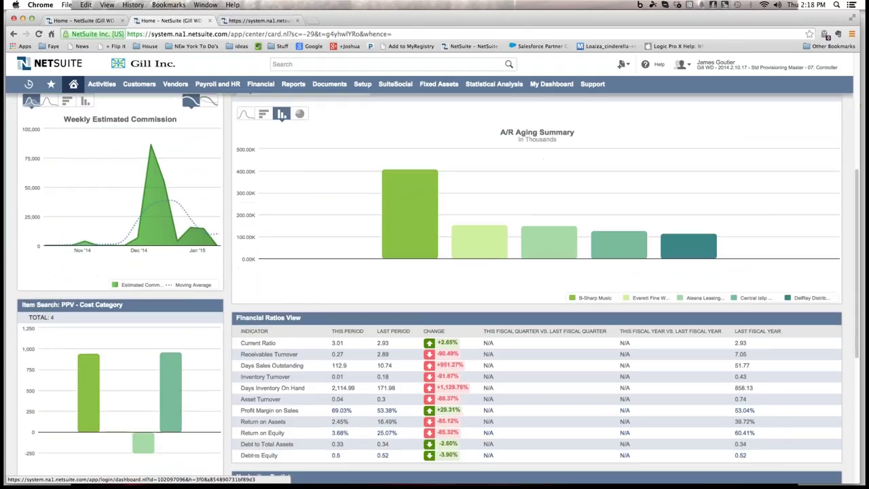
{"action": "scroll", "coordinate": [438, 285], "scroll_direction": "down", "scroll_amount": 1}
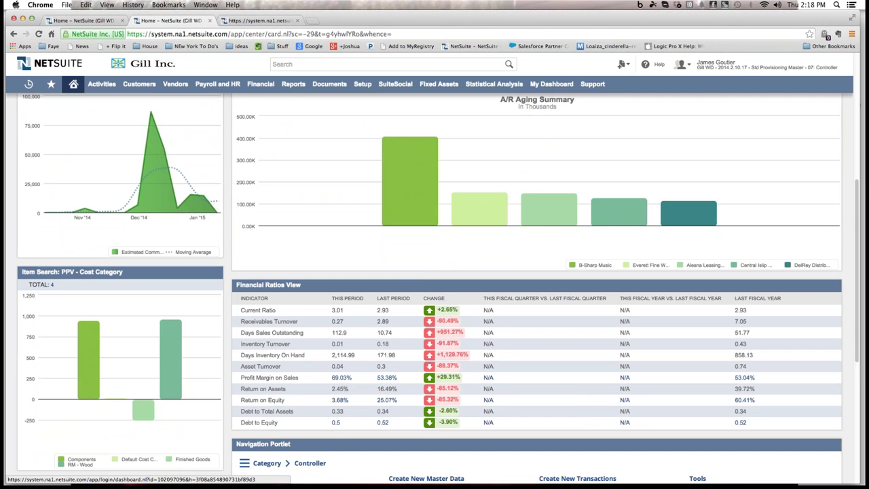
{"action": "scroll", "coordinate": [188, 418], "scroll_direction": "down", "scroll_amount": 6}
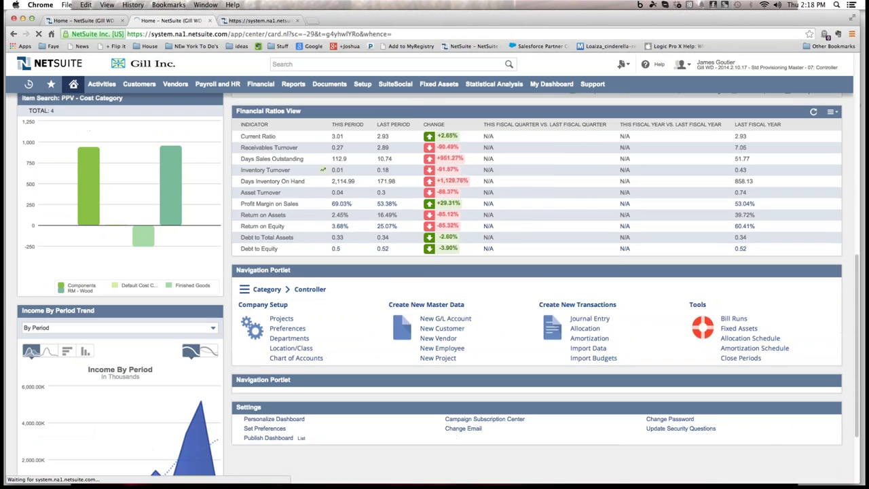
{"action": "scroll", "coordinate": [188, 298], "scroll_direction": "down", "scroll_amount": 3}
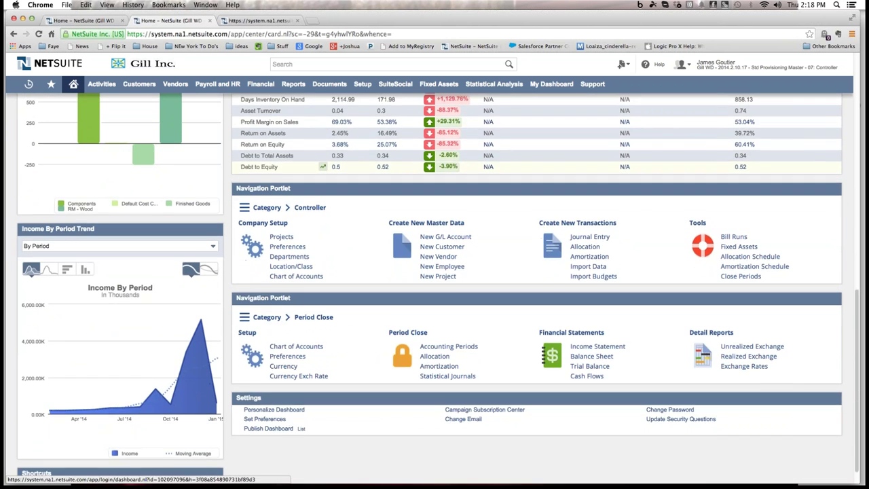
{"action": "scroll", "coordinate": [438, 285], "scroll_direction": "up", "scroll_amount": 15}
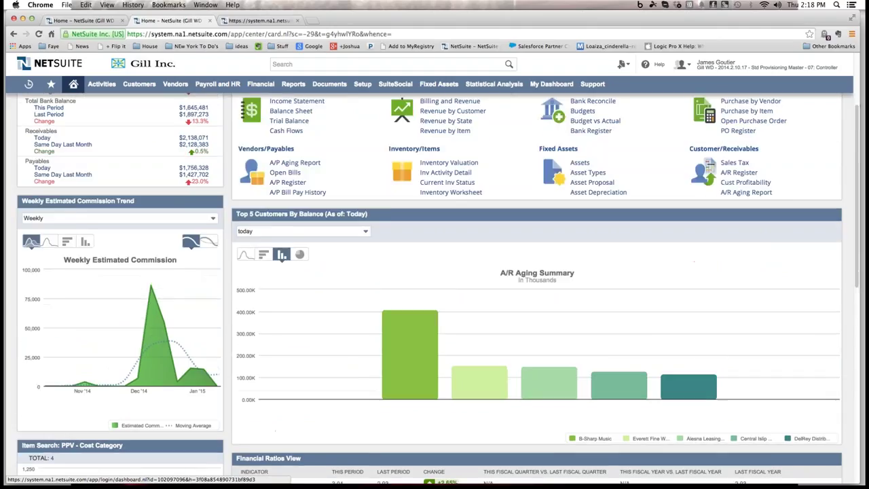
{"action": "scroll", "coordinate": [170, 471], "scroll_direction": "up", "scroll_amount": 4}
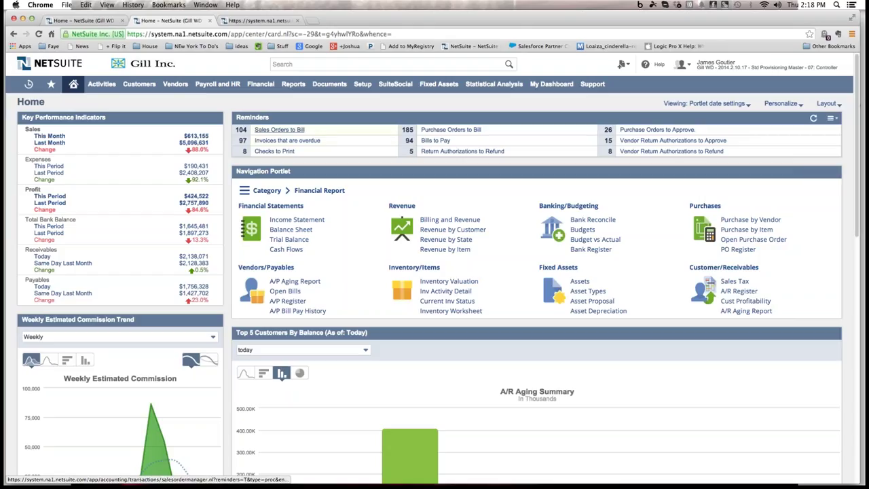
Open the reminder for sales orders to bill, mark the third listed order, dated 1/17/2015, for invoicing, and submit it for billing
{"action": "left_click", "coordinate": [279, 129]}
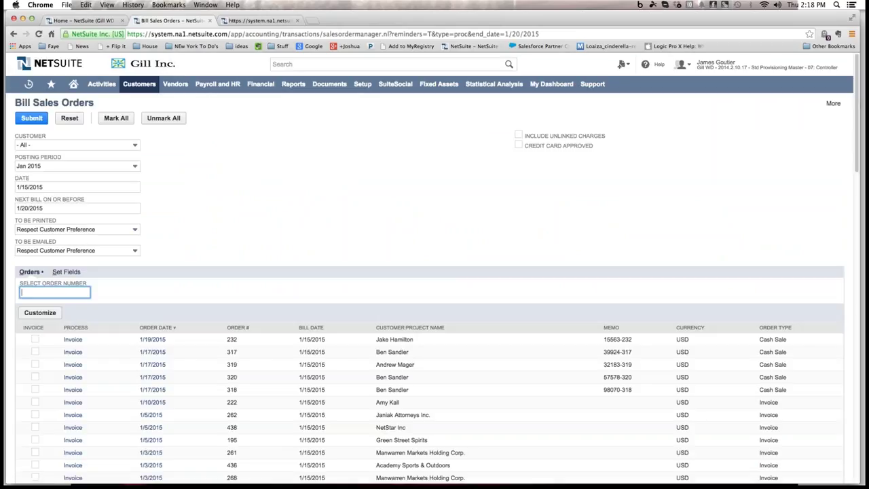
{"action": "scroll", "coordinate": [434, 380], "scroll_direction": "down", "scroll_amount": 5}
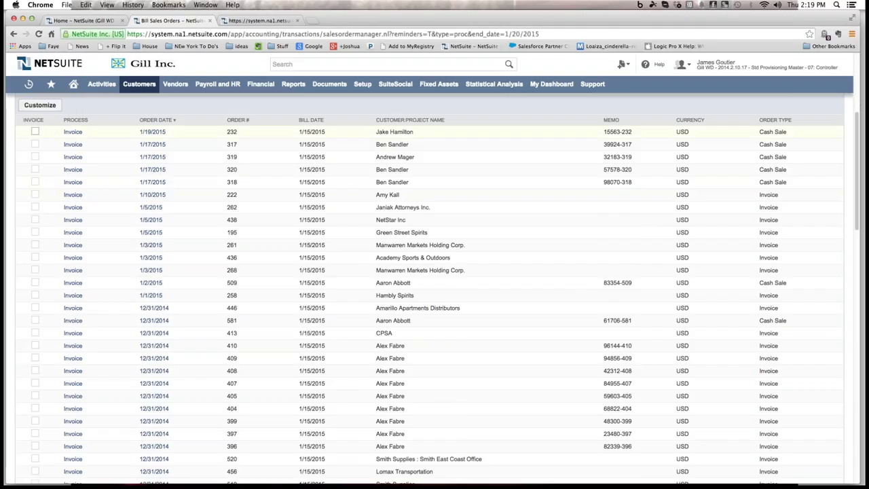
{"action": "scroll", "coordinate": [35, 272], "scroll_direction": "up", "scroll_amount": 2}
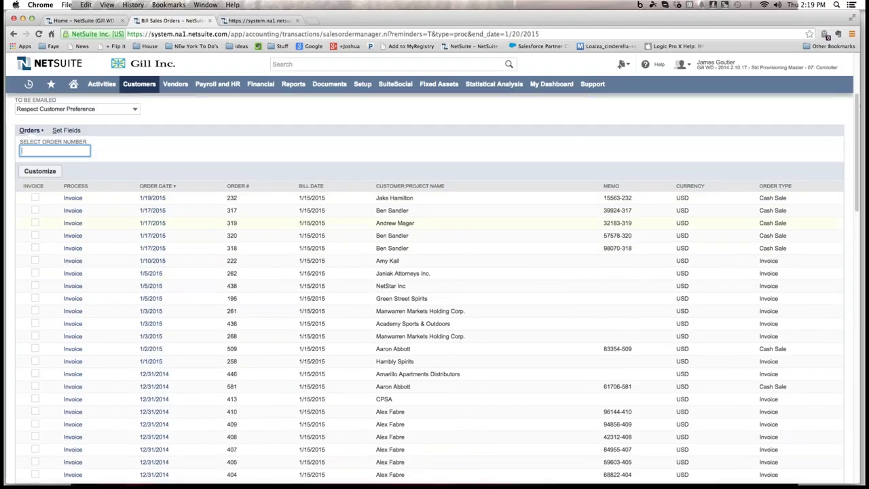
{"action": "left_click", "coordinate": [34, 223]}
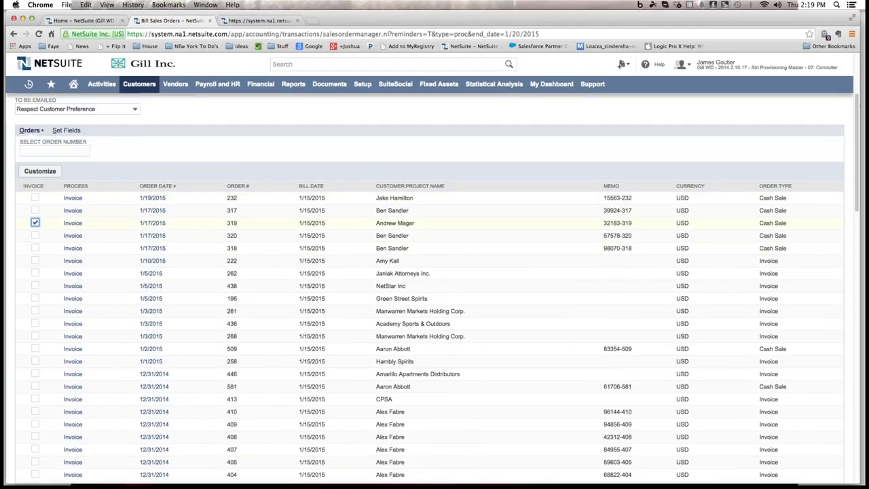
{"action": "scroll", "coordinate": [35, 223], "scroll_direction": "up", "scroll_amount": 4}
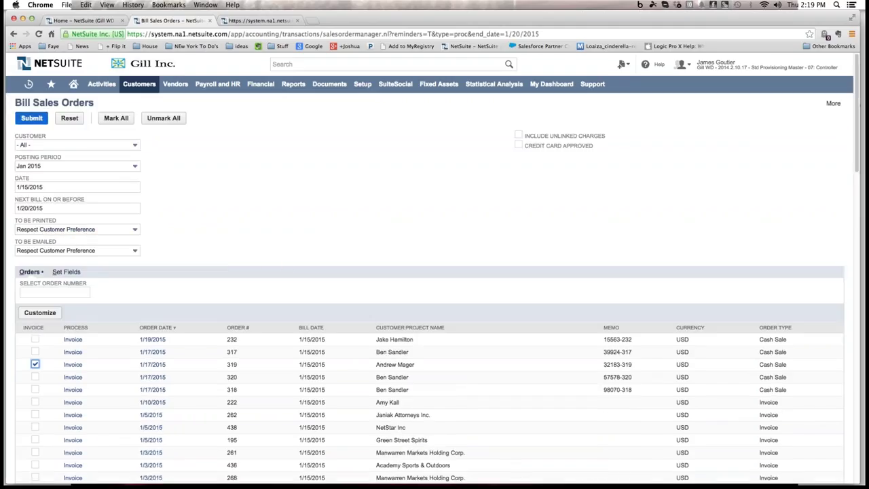
{"action": "left_click", "coordinate": [31, 118]}
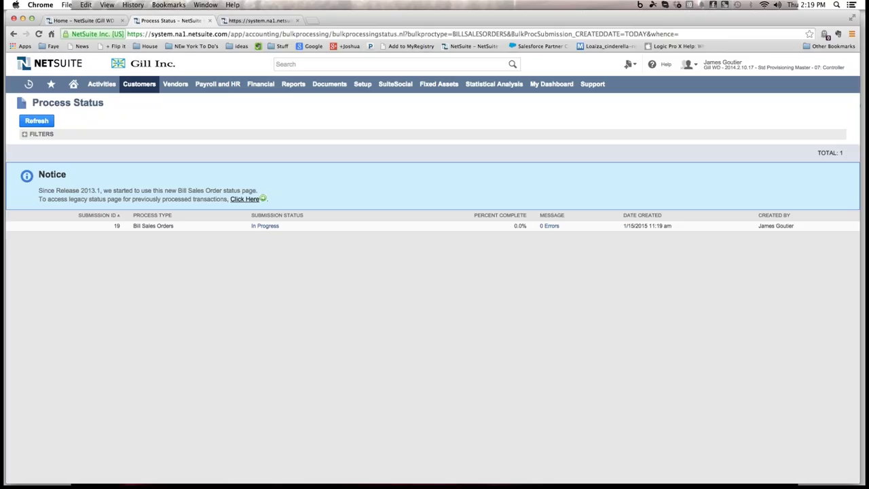
Refresh the billing process status, check the submission's processed records, and return to the home dashboard
{"action": "left_click", "coordinate": [31, 120]}
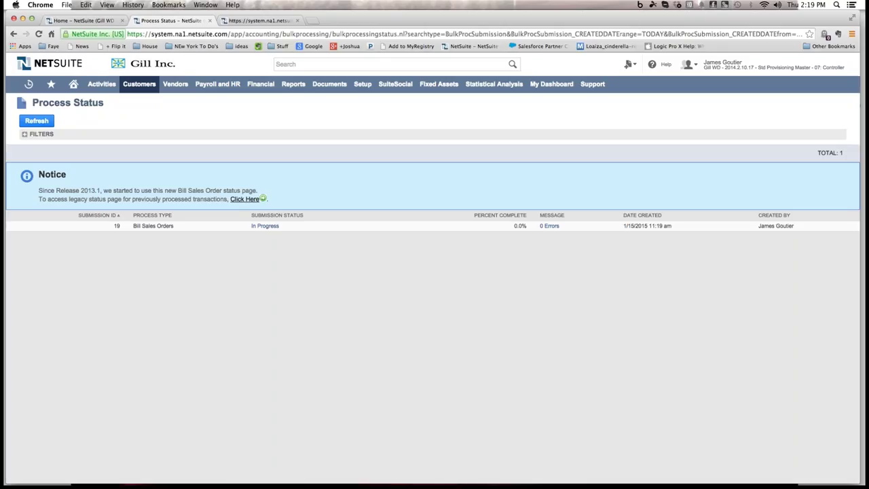
{"action": "left_click", "coordinate": [265, 225]}
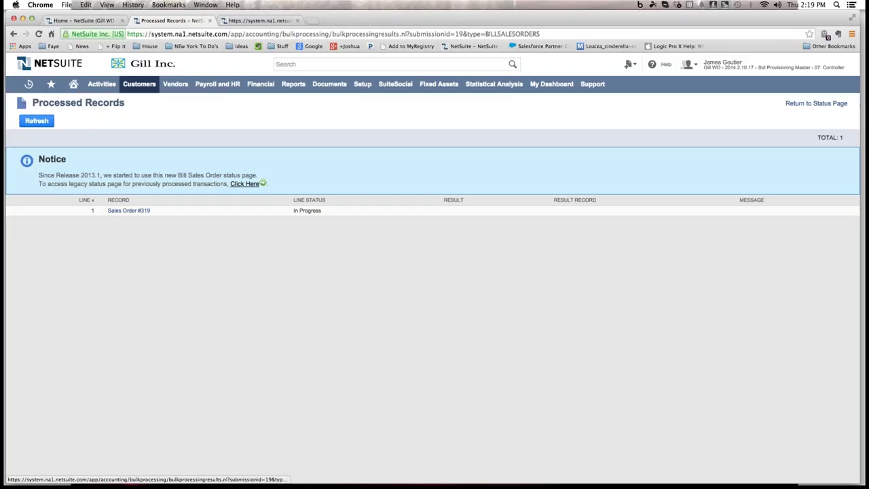
{"action": "left_click", "coordinate": [816, 103]}
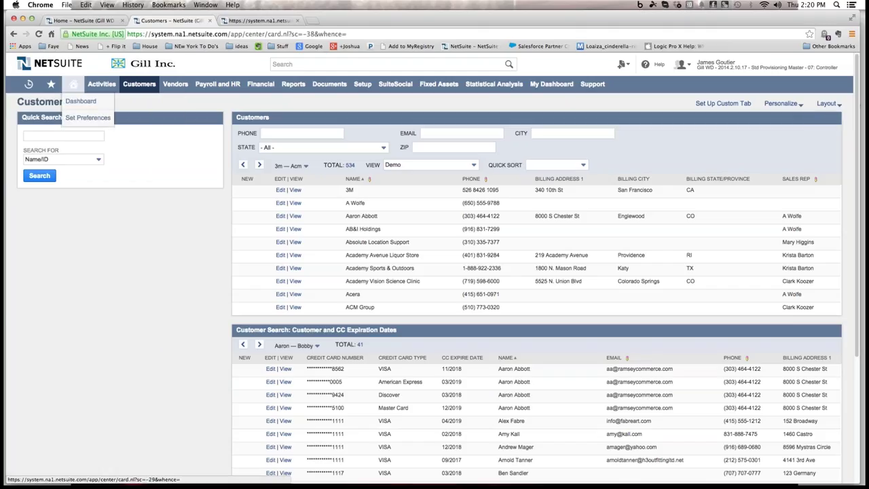
{"action": "left_click", "coordinate": [73, 84]}
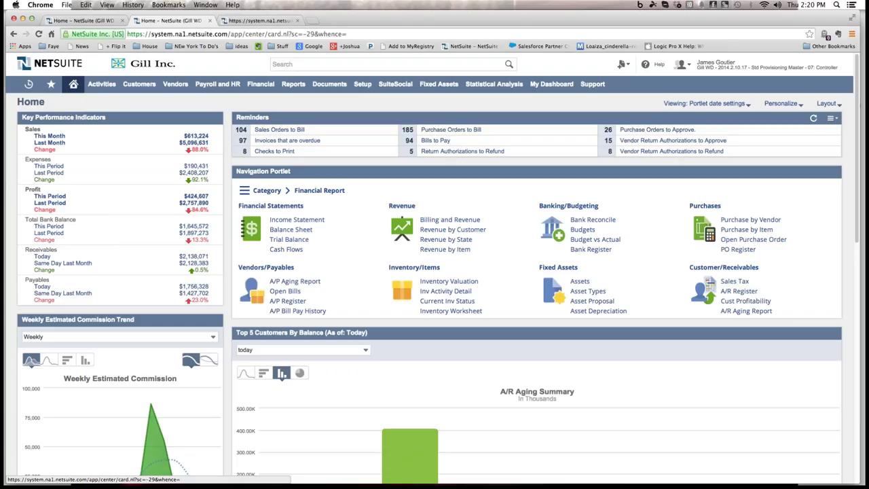
Switch to the 13: Apparel Manager role and look over its dashboard's category sales scorecard and available-to-sell items
{"action": "mouse_move", "coordinate": [713, 64]}
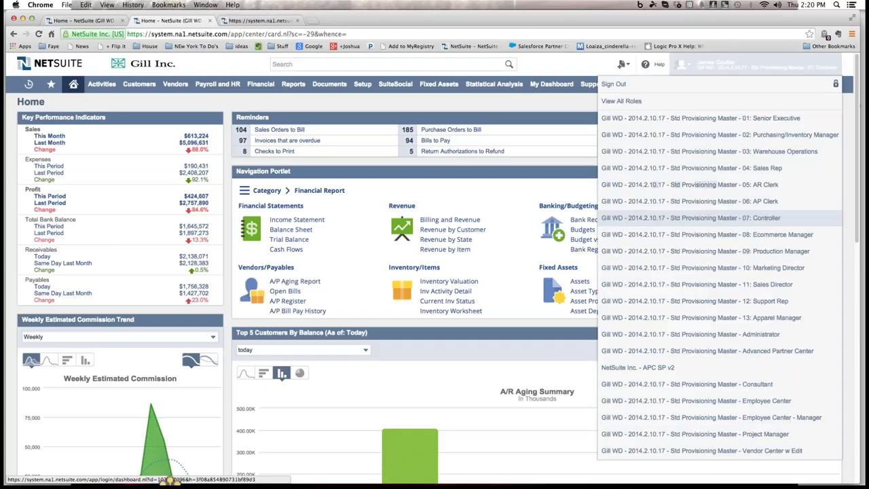
{"action": "scroll", "coordinate": [690, 217], "scroll_direction": "down", "scroll_amount": 1}
{"action": "scroll", "coordinate": [690, 217], "scroll_direction": "down", "scroll_amount": 1}
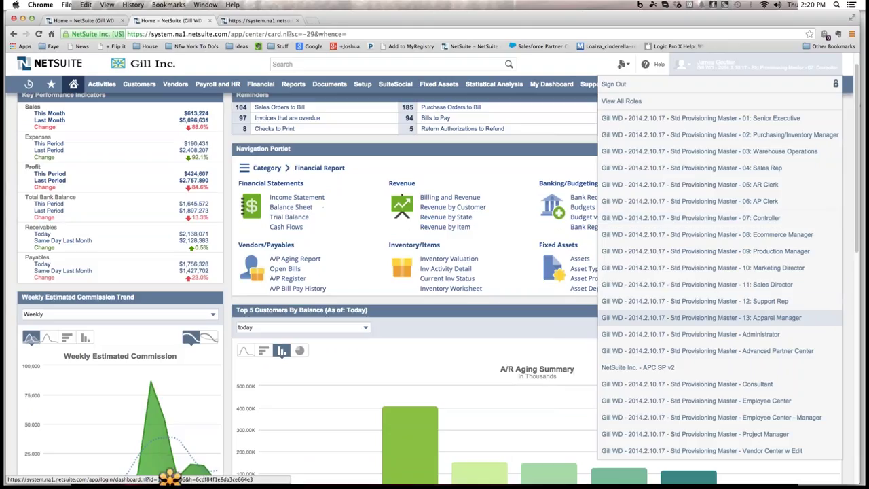
{"action": "left_click", "coordinate": [699, 317]}
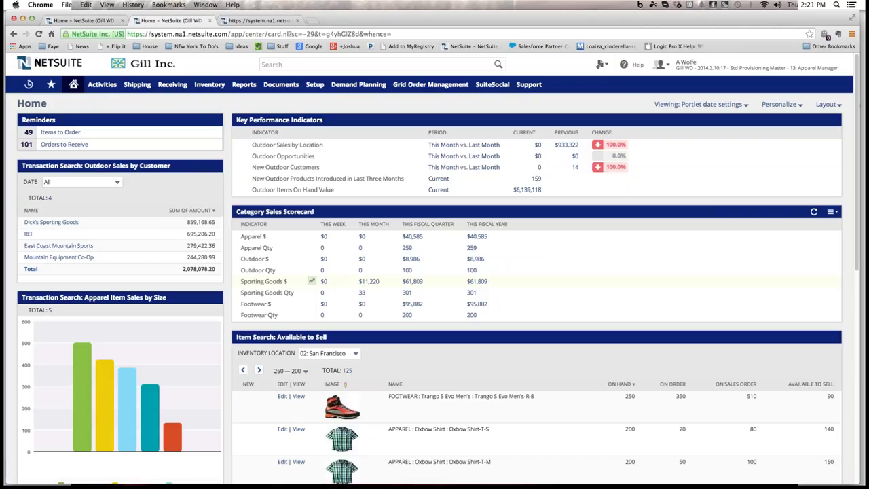
{"action": "scroll", "coordinate": [536, 339], "scroll_direction": "down", "scroll_amount": 2}
{"action": "scroll", "coordinate": [536, 285], "scroll_direction": "down", "scroll_amount": 1}
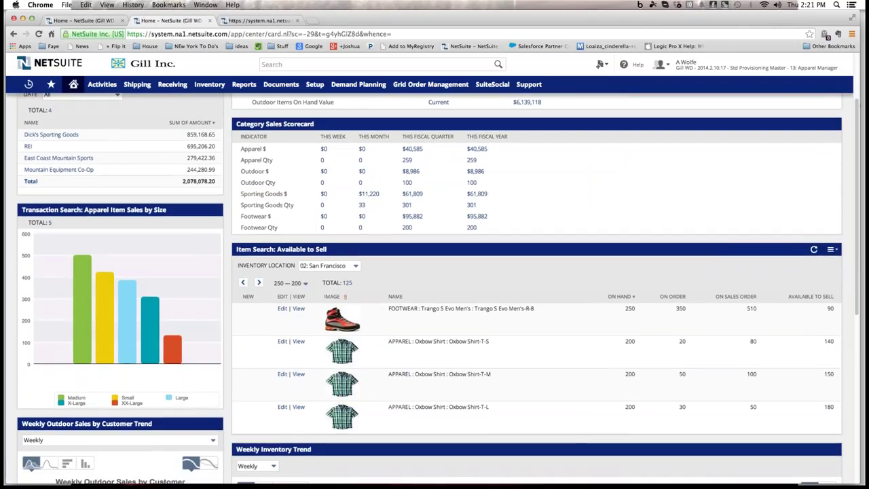
{"action": "scroll", "coordinate": [536, 319], "scroll_direction": "down", "scroll_amount": 1}
{"action": "scroll", "coordinate": [536, 319], "scroll_direction": "up", "scroll_amount": 1}
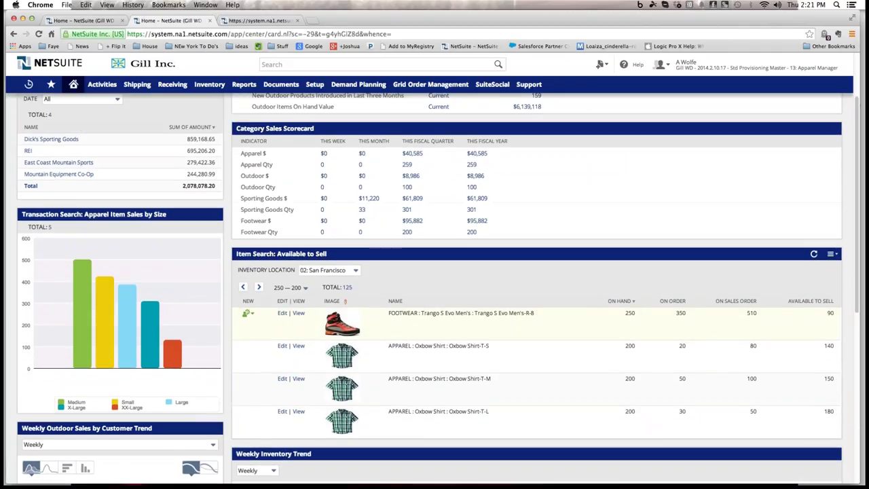
{"action": "scroll", "coordinate": [536, 312], "scroll_direction": "up", "scroll_amount": 3}
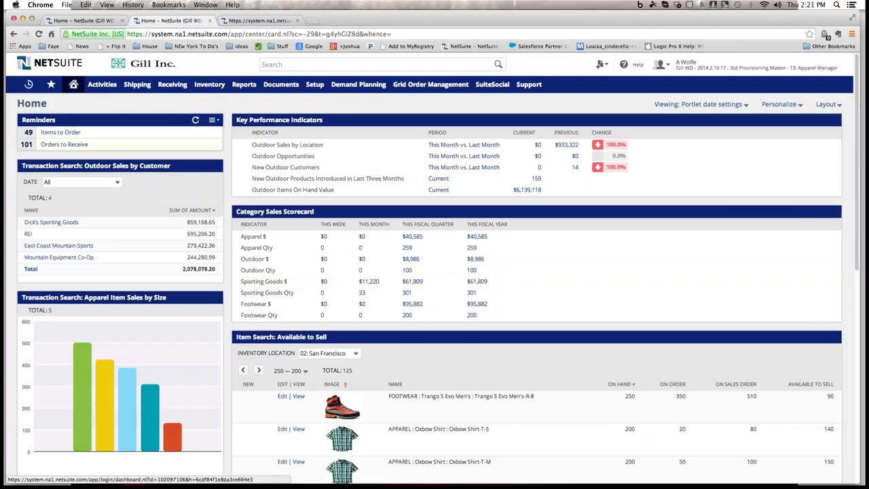
Open the reminder for items to order and review the planned items with their vendors and reorder points
{"action": "left_click", "coordinate": [61, 132]}
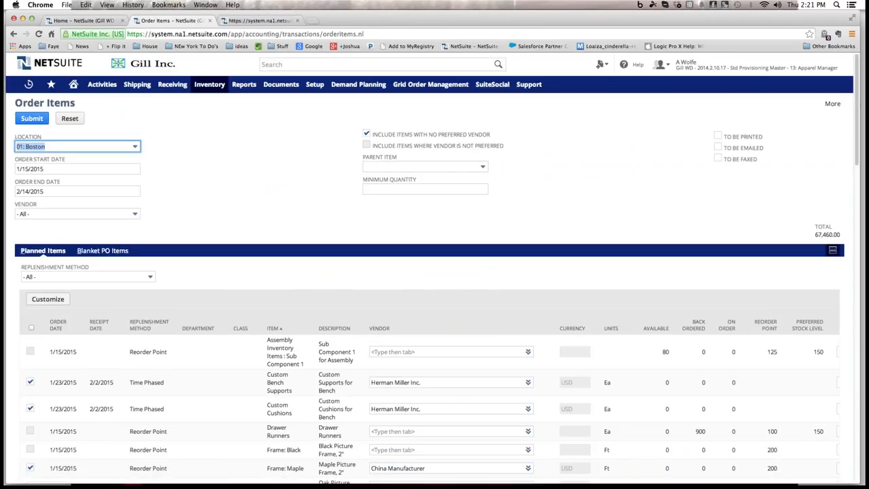
{"action": "scroll", "coordinate": [434, 285], "scroll_direction": "down", "scroll_amount": 3}
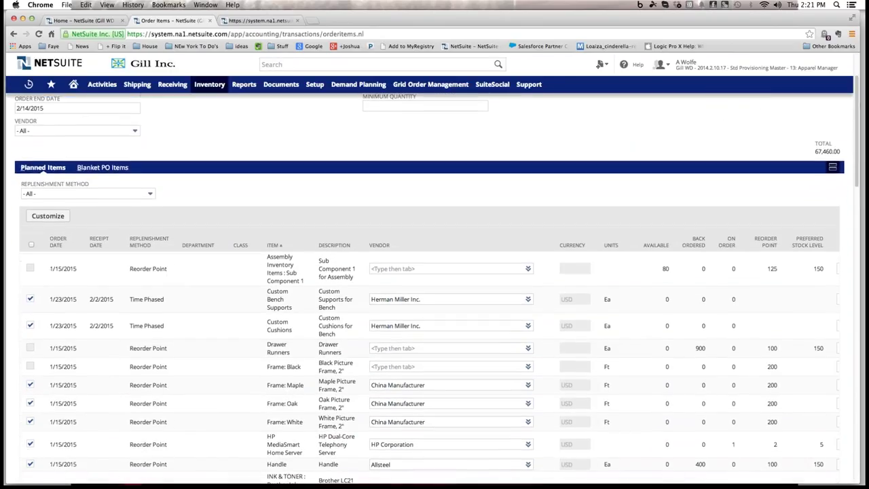
{"action": "scroll", "coordinate": [429, 289], "scroll_direction": "down", "scroll_amount": 1}
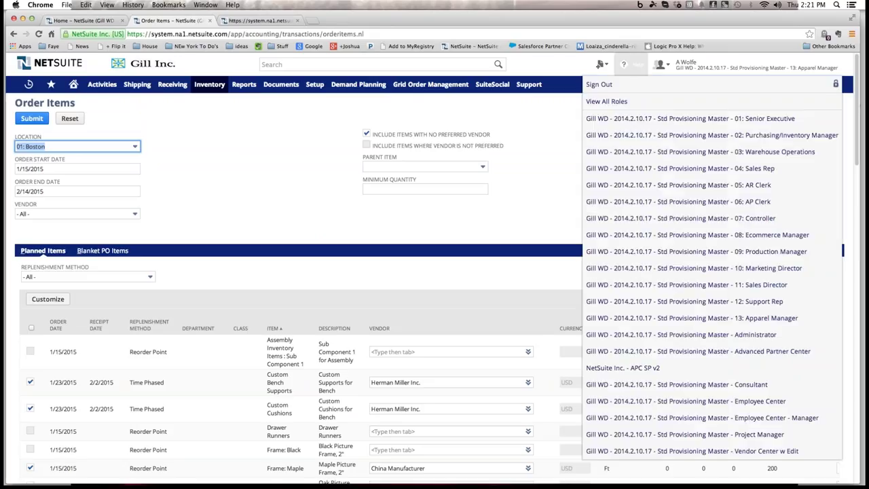
Switch to the 01: Senior Executive role and look over its dashboard's business alerts, executive management links and executive financials
{"action": "mouse_move", "coordinate": [679, 64]}
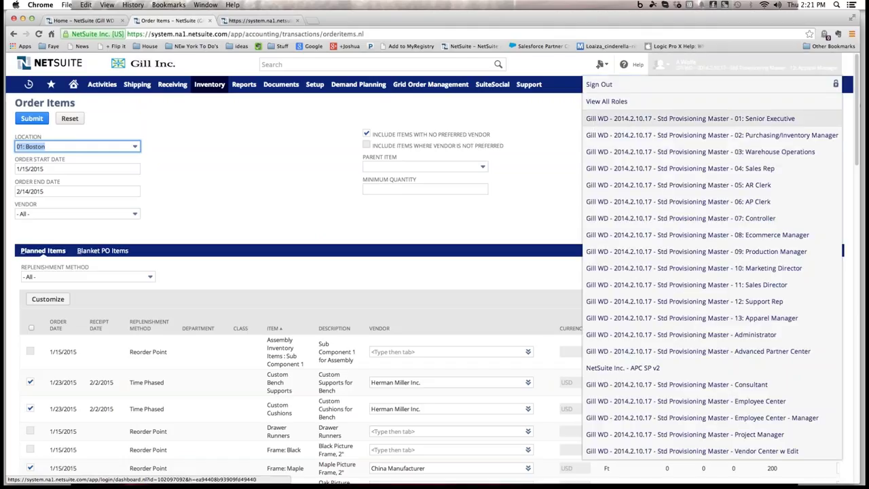
{"action": "left_click", "coordinate": [689, 118]}
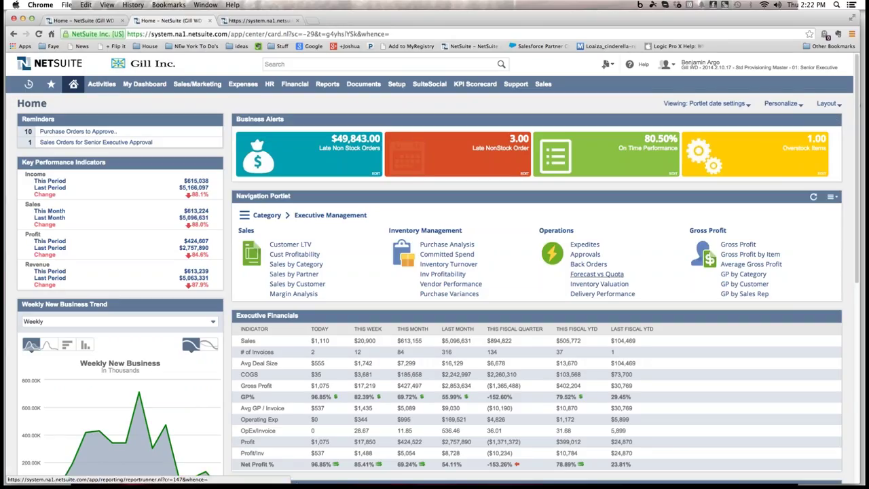
{"action": "scroll", "coordinate": [435, 272], "scroll_direction": "down", "scroll_amount": 2}
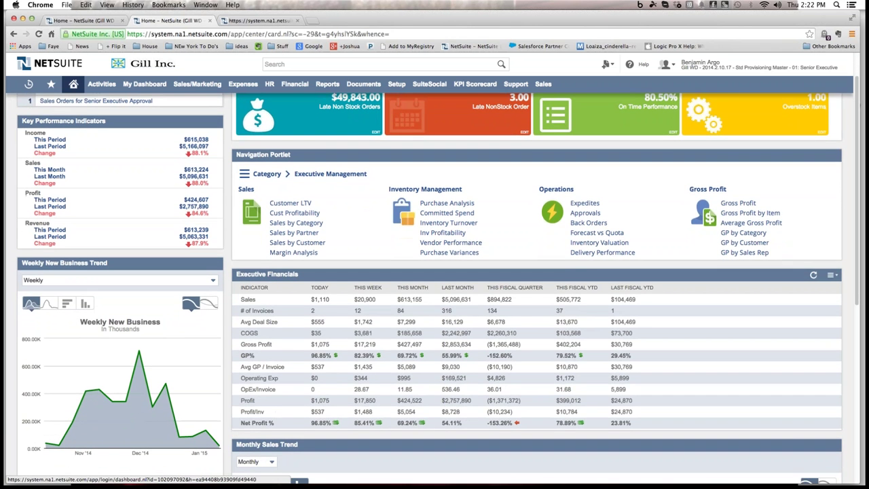
{"action": "scroll", "coordinate": [434, 285], "scroll_direction": "down", "scroll_amount": 10}
{"action": "scroll", "coordinate": [434, 285], "scroll_direction": "up", "scroll_amount": 6}
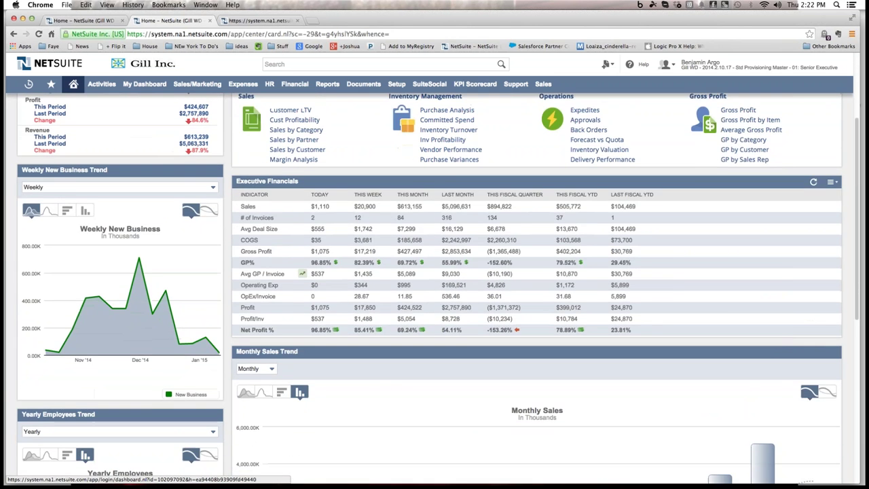
{"action": "scroll", "coordinate": [188, 297], "scroll_direction": "up", "scroll_amount": 5}
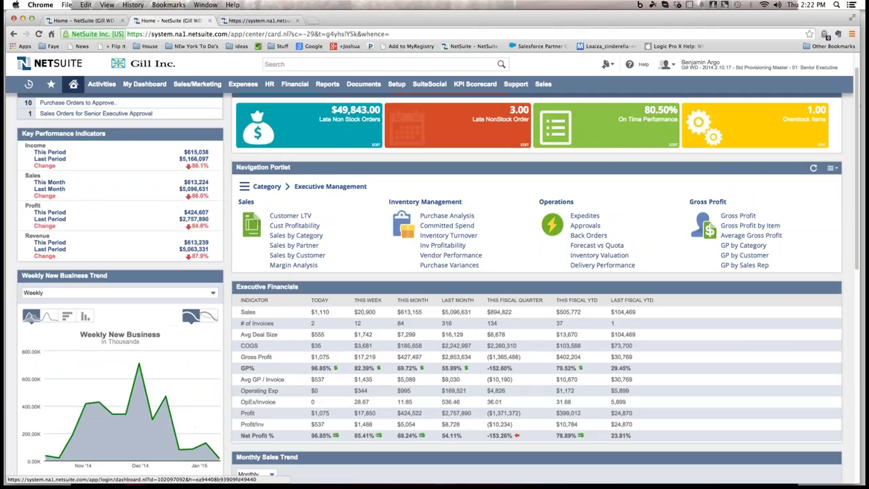
{"action": "scroll", "coordinate": [188, 298], "scroll_direction": "down", "scroll_amount": 5}
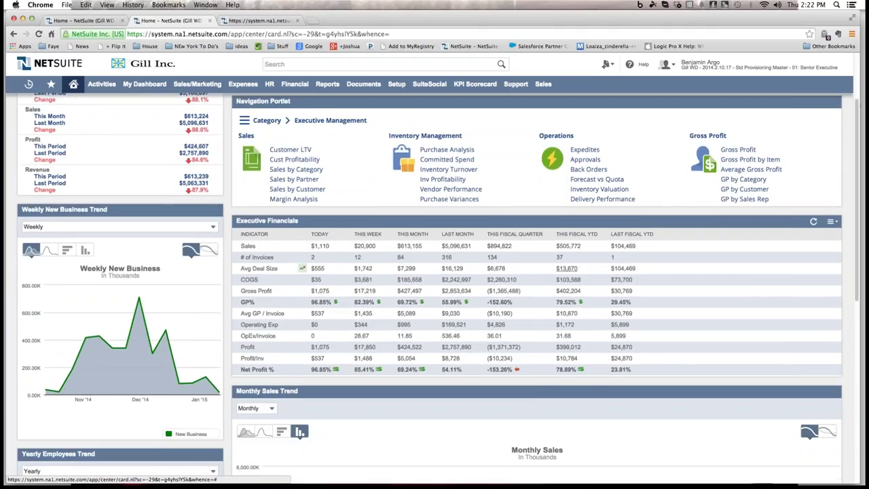
Check December 2014 on the Monthly Sales Trend chart and set the chart's period to Quarterly
{"action": "scroll", "coordinate": [189, 231], "scroll_direction": "down", "scroll_amount": 8}
{"action": "mouse_move", "coordinate": [761, 244]}
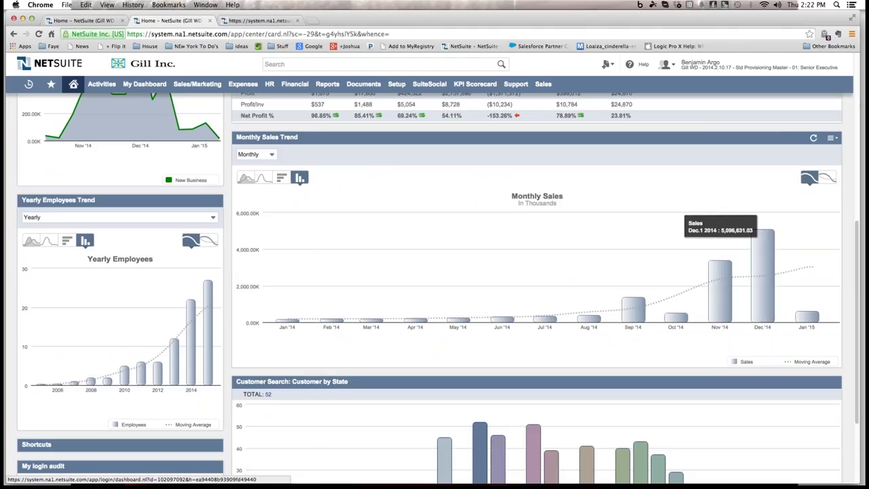
{"action": "left_click", "coordinate": [256, 154]}
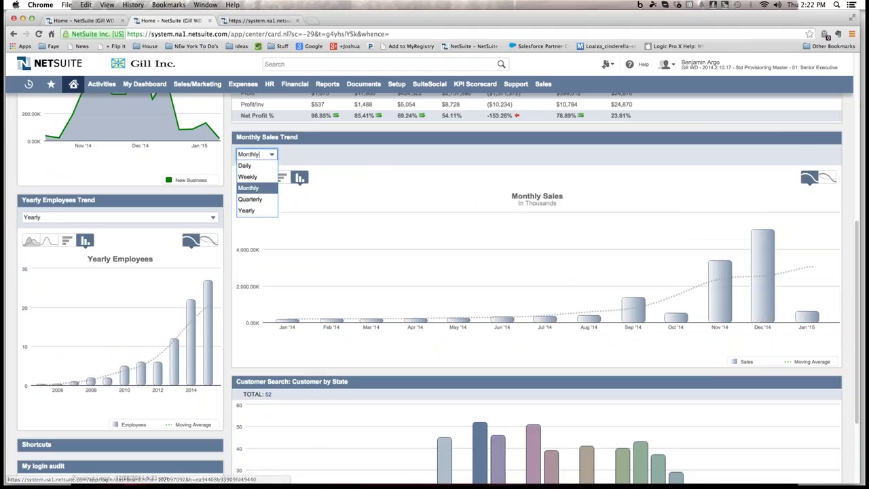
{"action": "left_click", "coordinate": [251, 197]}
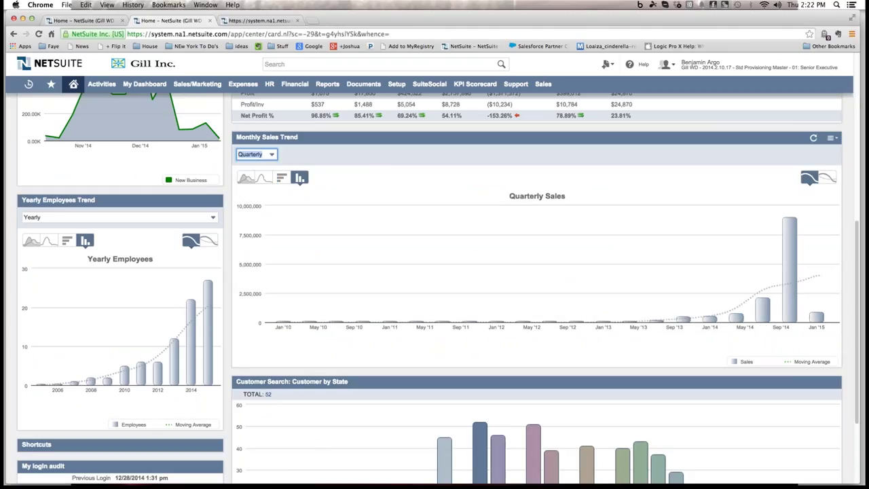
Look over the rest of the dashboard and examine the formulas behind today's gross profit and the fiscal YTD GP% in Executive Financials
{"action": "scroll", "coordinate": [189, 135], "scroll_direction": "down", "scroll_amount": 5}
{"action": "scroll", "coordinate": [807, 145], "scroll_direction": "up", "scroll_amount": 15}
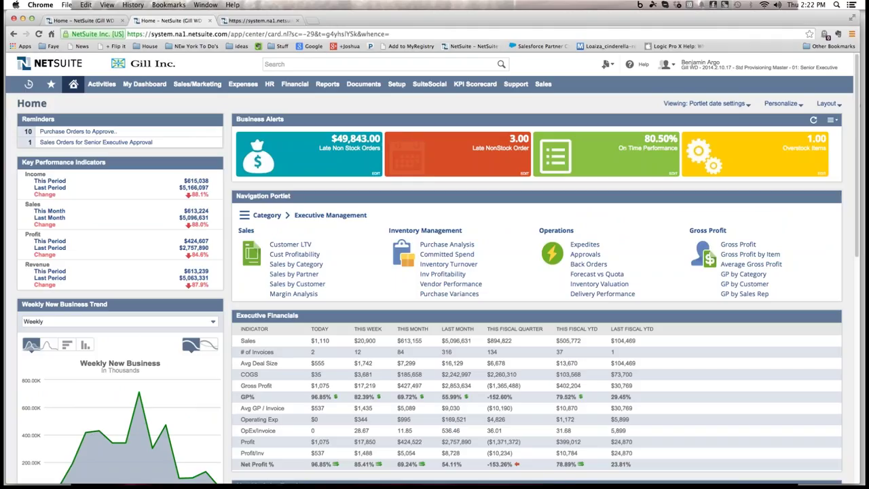
{"action": "scroll", "coordinate": [302, 363], "scroll_direction": "down", "scroll_amount": 2}
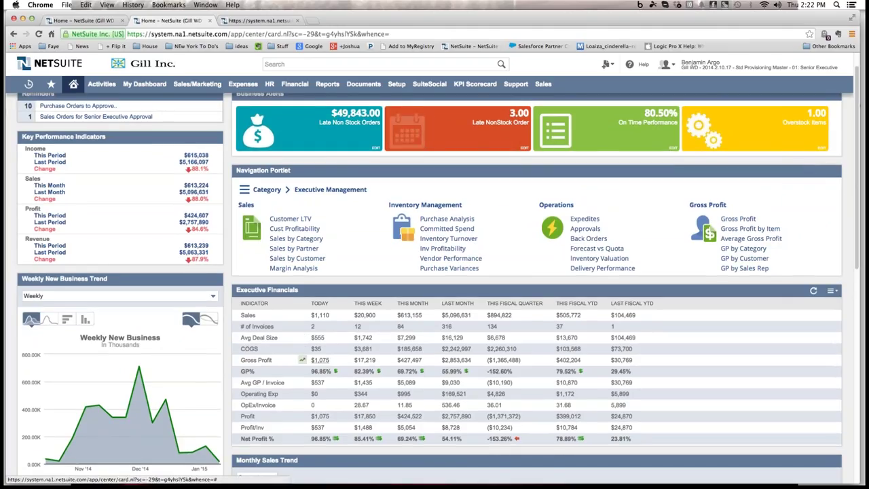
{"action": "mouse_move", "coordinate": [318, 359]}
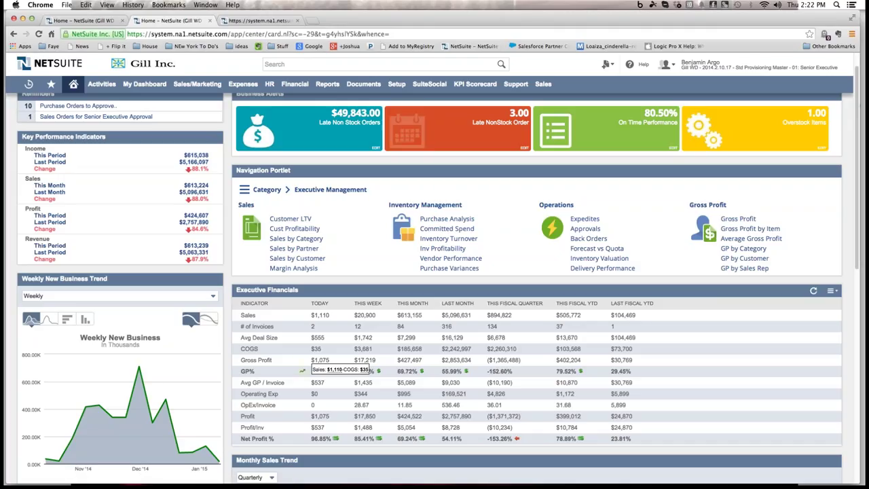
{"action": "mouse_move", "coordinate": [567, 372]}
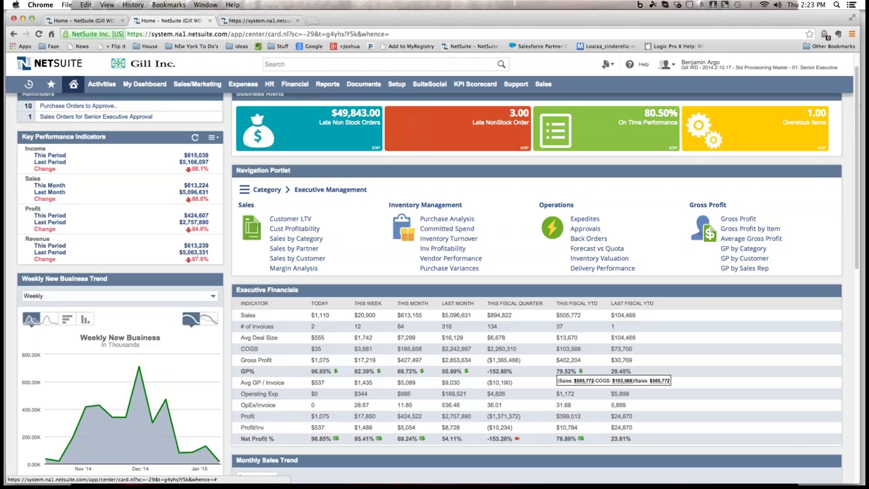
Open the Reports page for the Senior Executive role
{"action": "mouse_move", "coordinate": [327, 85]}
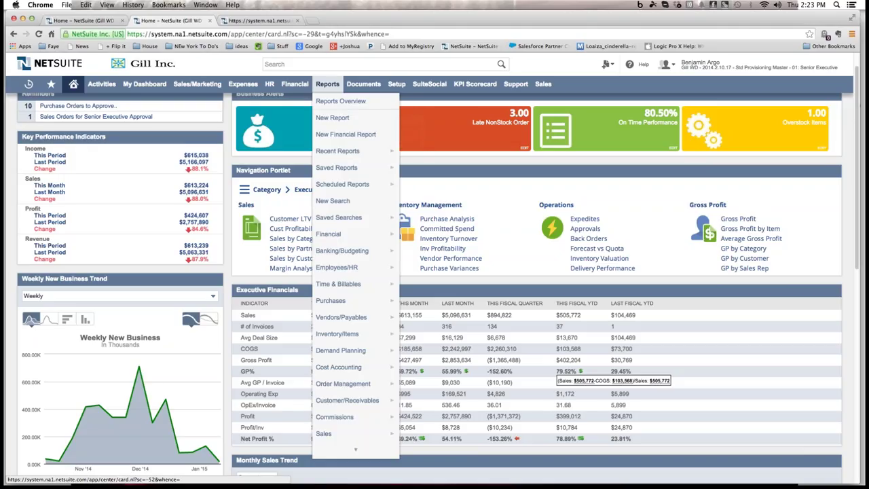
{"action": "left_click", "coordinate": [327, 84]}
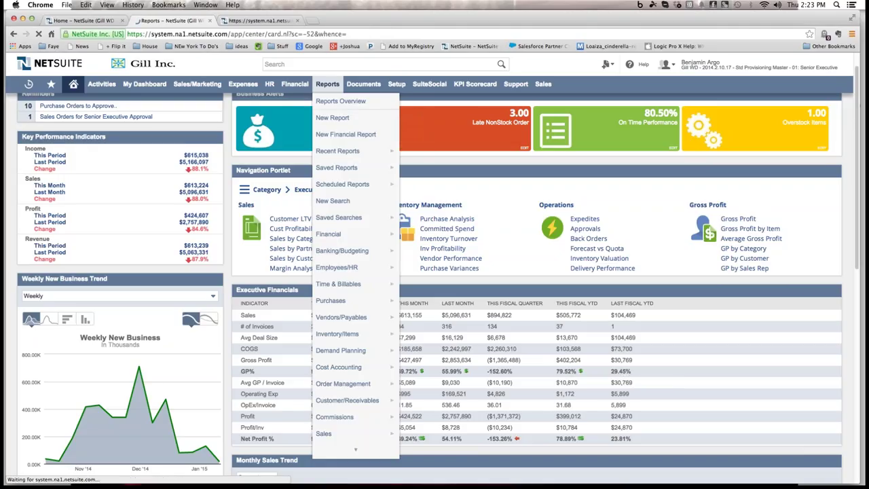